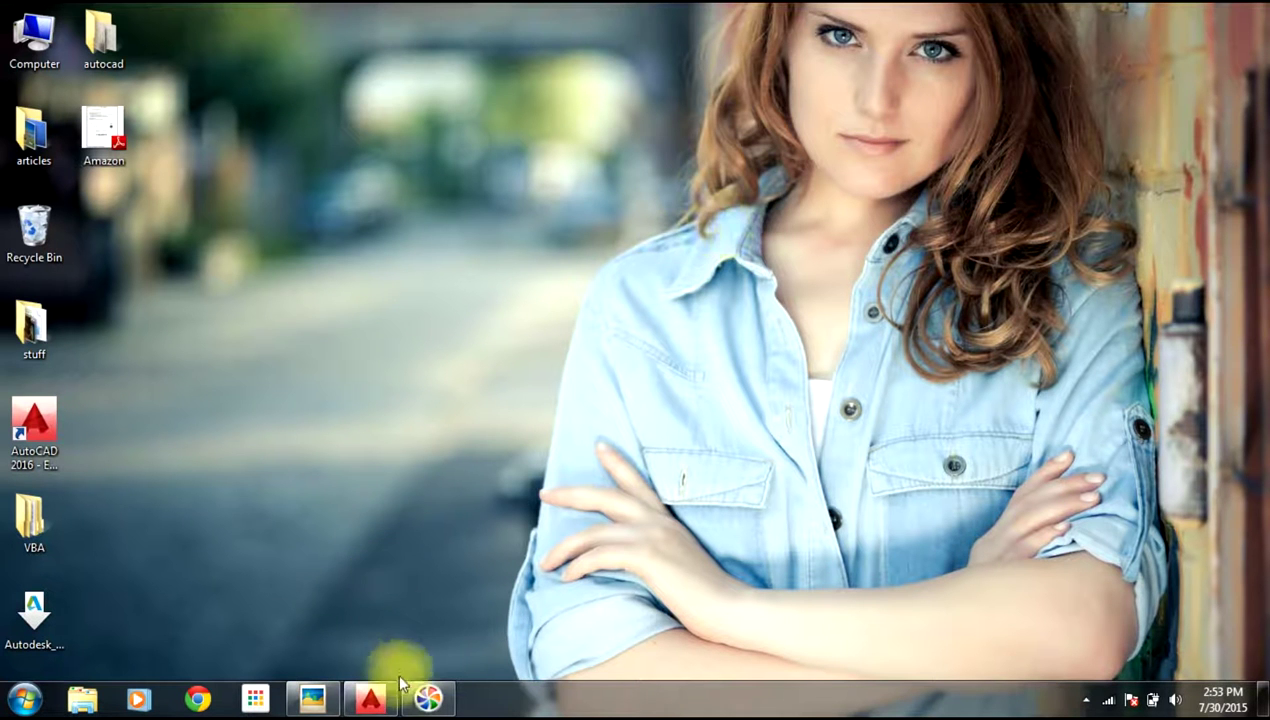
- Review the three concentric-circle pairs in IMG_1544.JPG in Picasa, then return to AutoCAD
{"action": "left_click", "coordinate": [315, 705]}
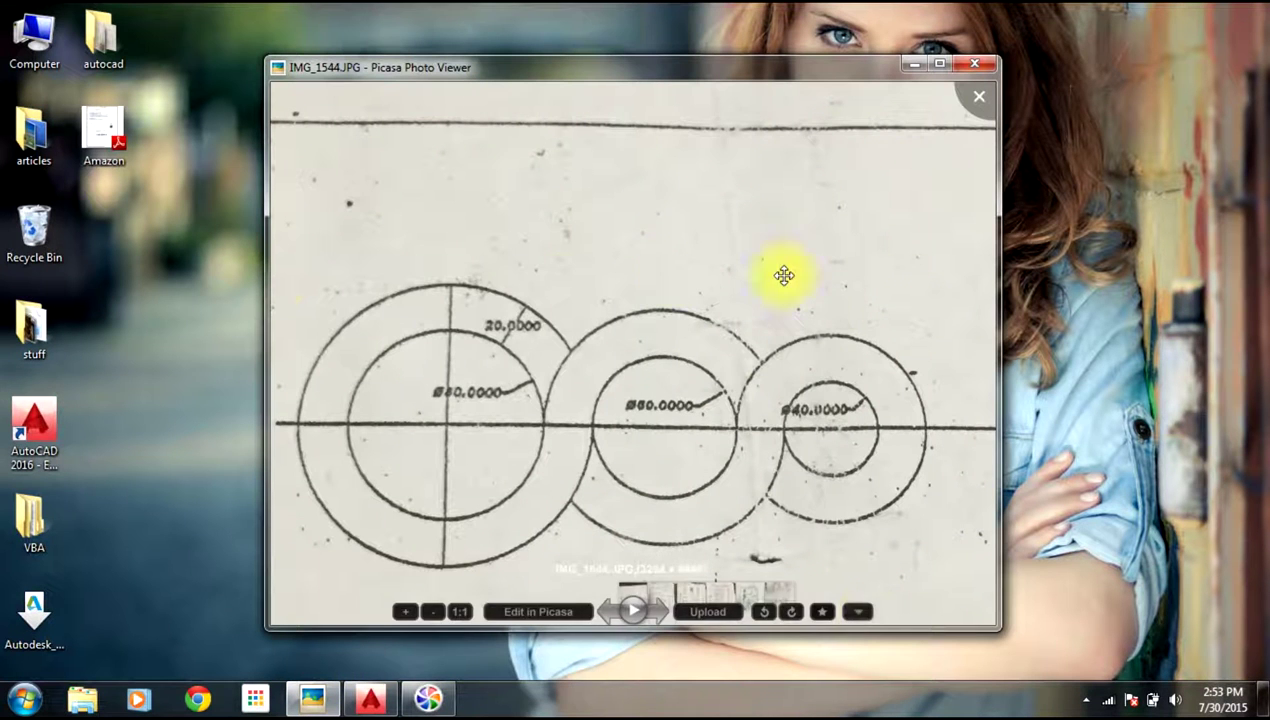
{"action": "mouse_move", "coordinate": [632, 350]}
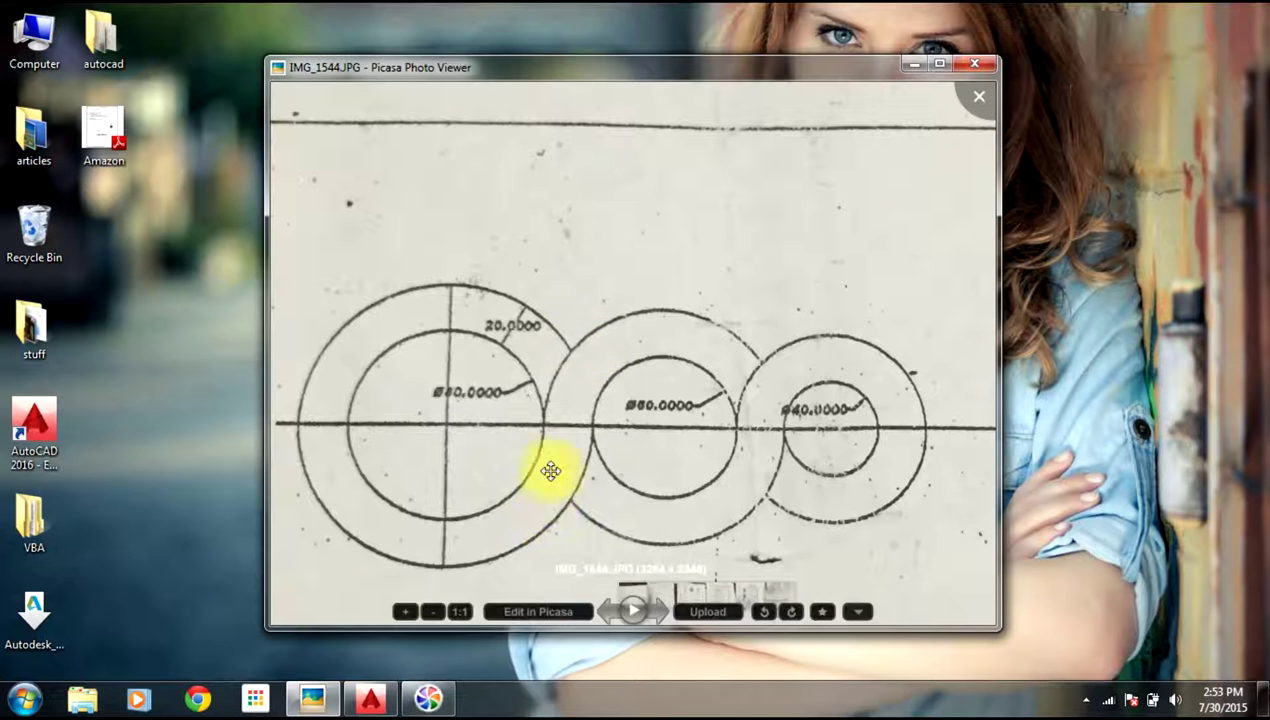
{"action": "mouse_move", "coordinate": [632, 400]}
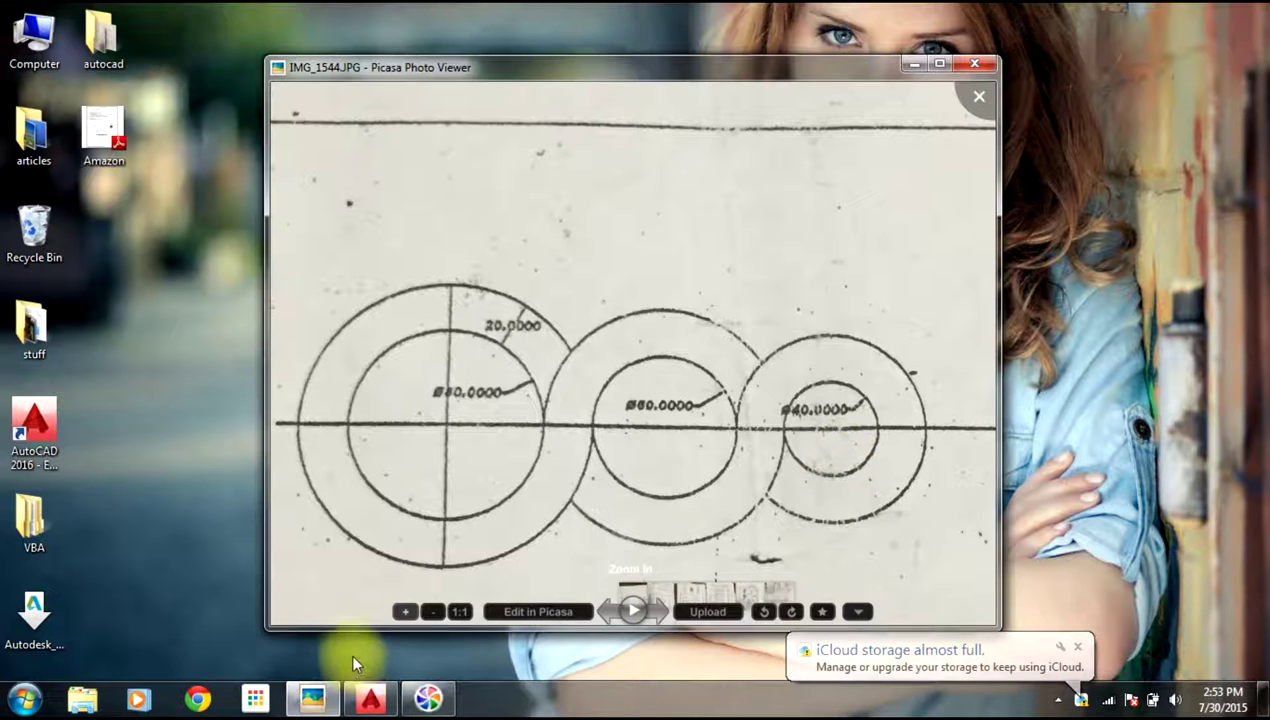
{"action": "left_click", "coordinate": [370, 700]}
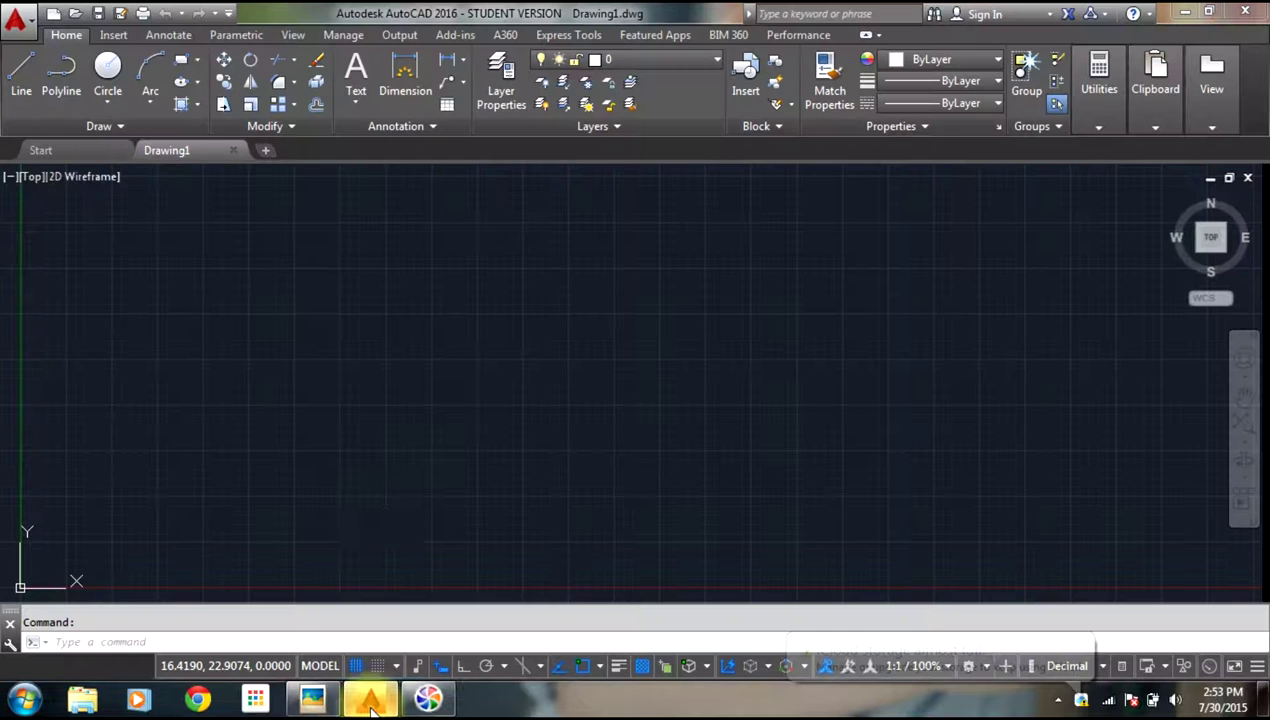
- Draw a 2-point circle of 80-unit diameter just right of the origin and zoom to fit it
{"action": "left_click", "coordinate": [116, 66]}
{"action": "left_click", "coordinate": [115, 103]}
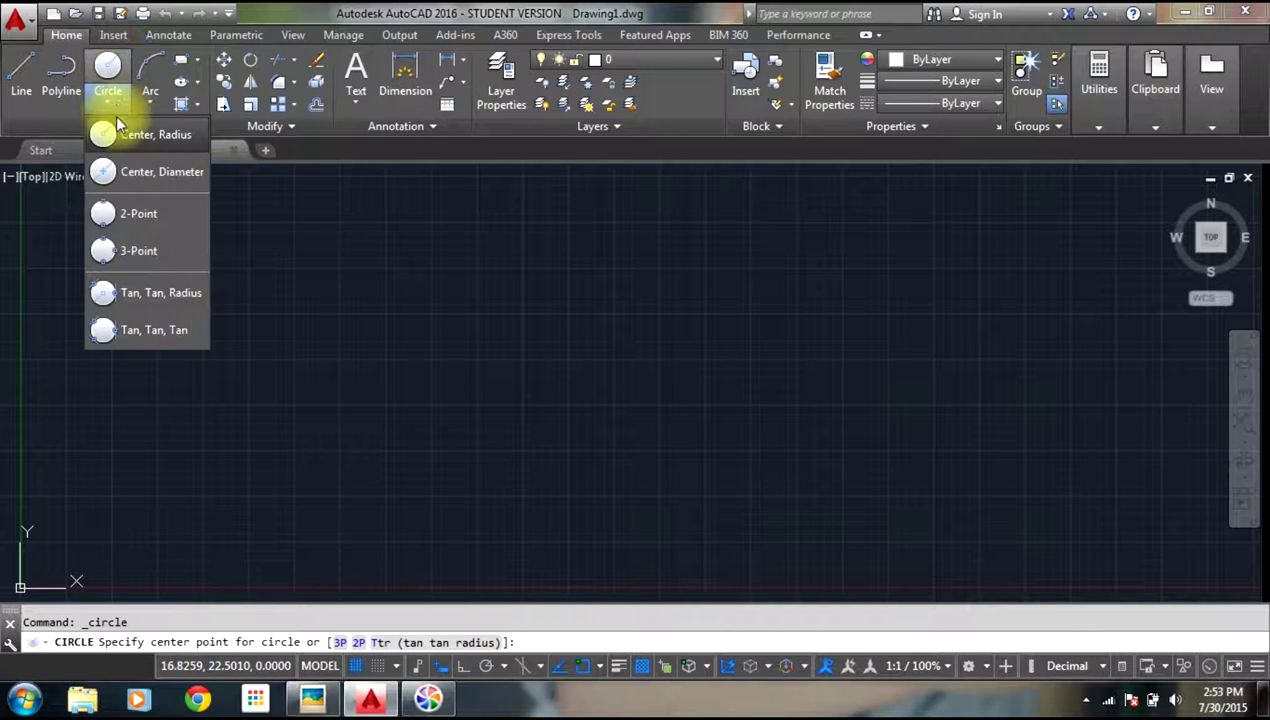
{"action": "left_click", "coordinate": [135, 216]}
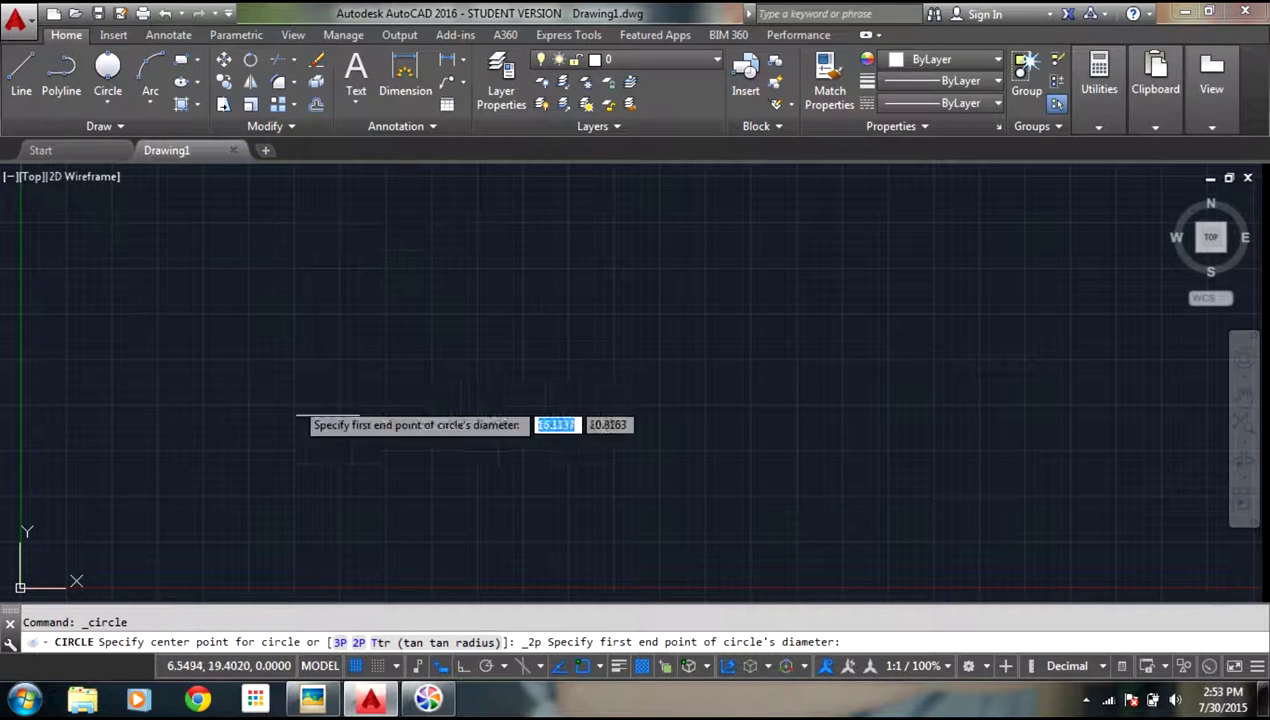
{"action": "left_click", "coordinate": [432, 344]}
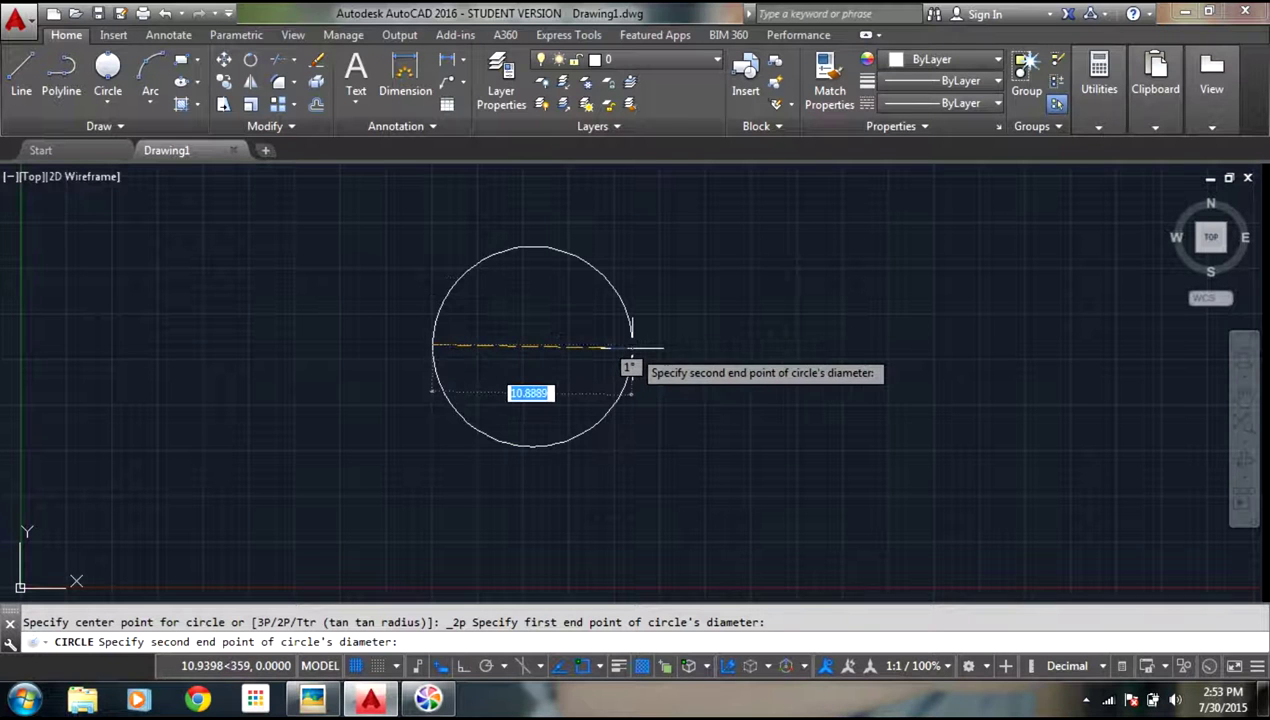
{"action": "type", "text": "80"}
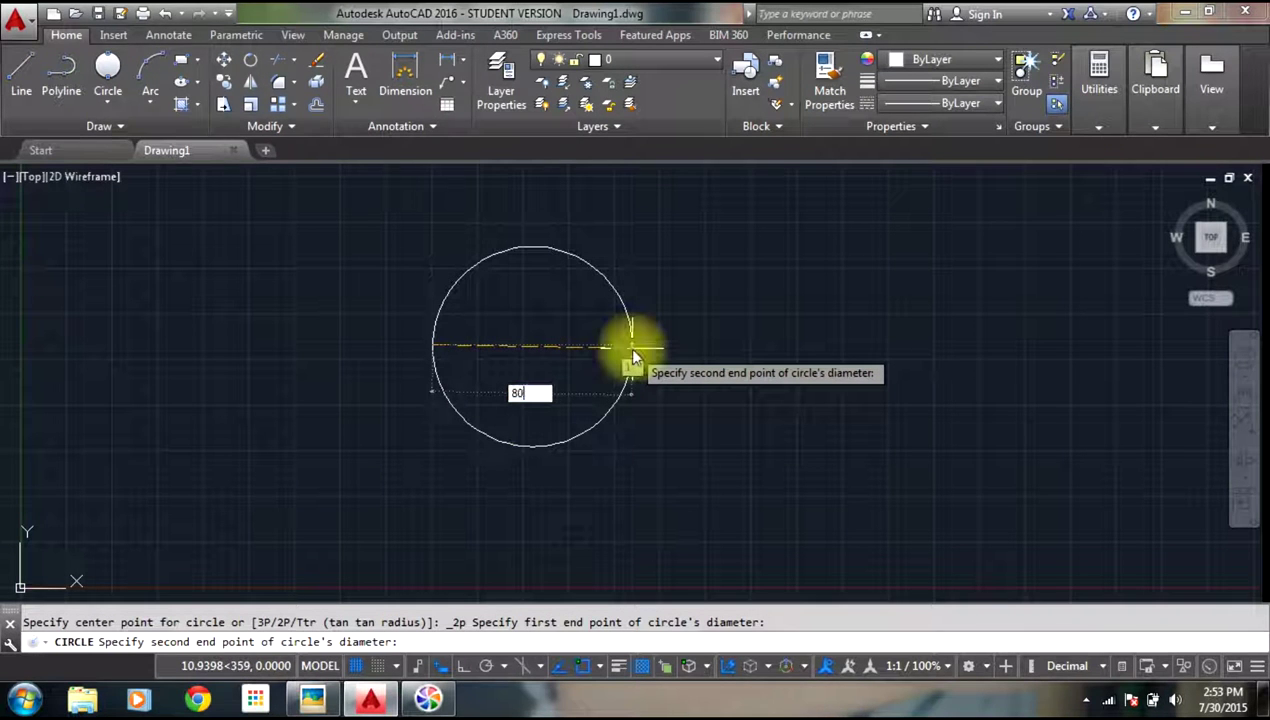
{"action": "key", "text": "Return"}
{"action": "scroll", "coordinate": [547, 348], "scroll_direction": "down", "scroll_amount": 5}
{"action": "scroll", "coordinate": [547, 348], "scroll_direction": "down", "scroll_amount": 2}
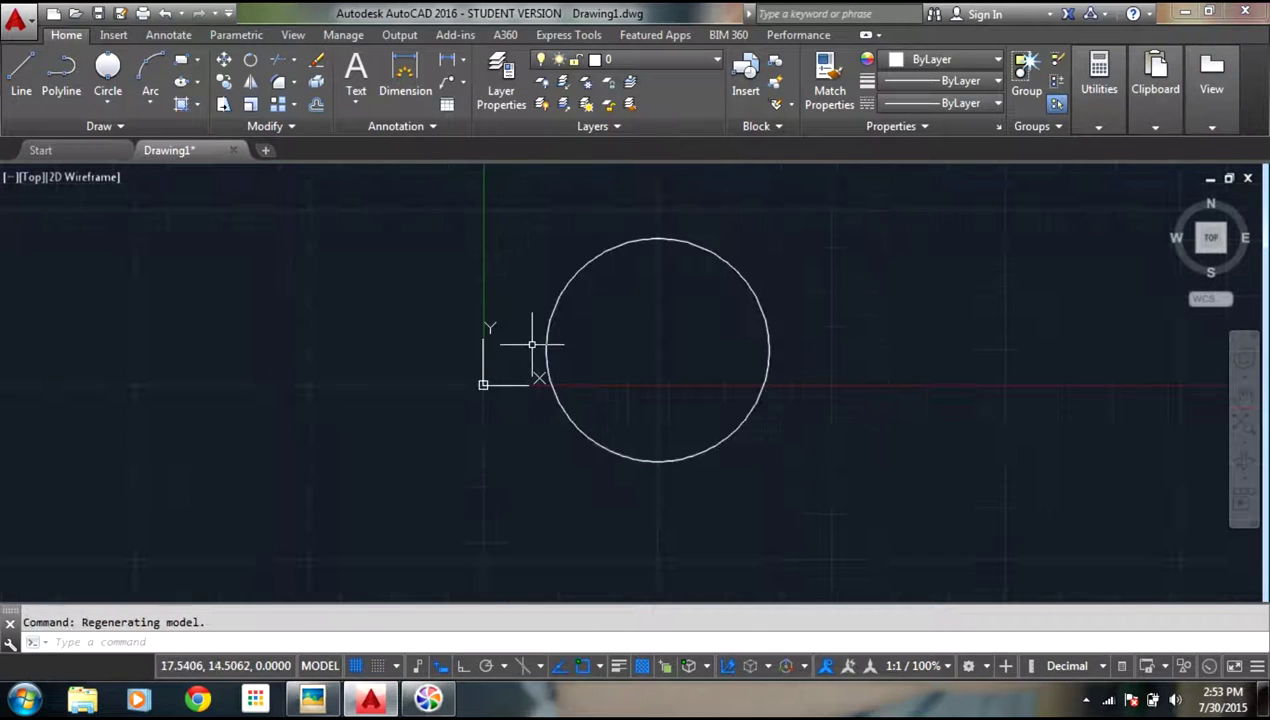
{"action": "scroll", "coordinate": [584, 347], "scroll_direction": "down", "scroll_amount": 2}
{"action": "scroll", "coordinate": [648, 364], "scroll_direction": "up", "scroll_amount": 2}
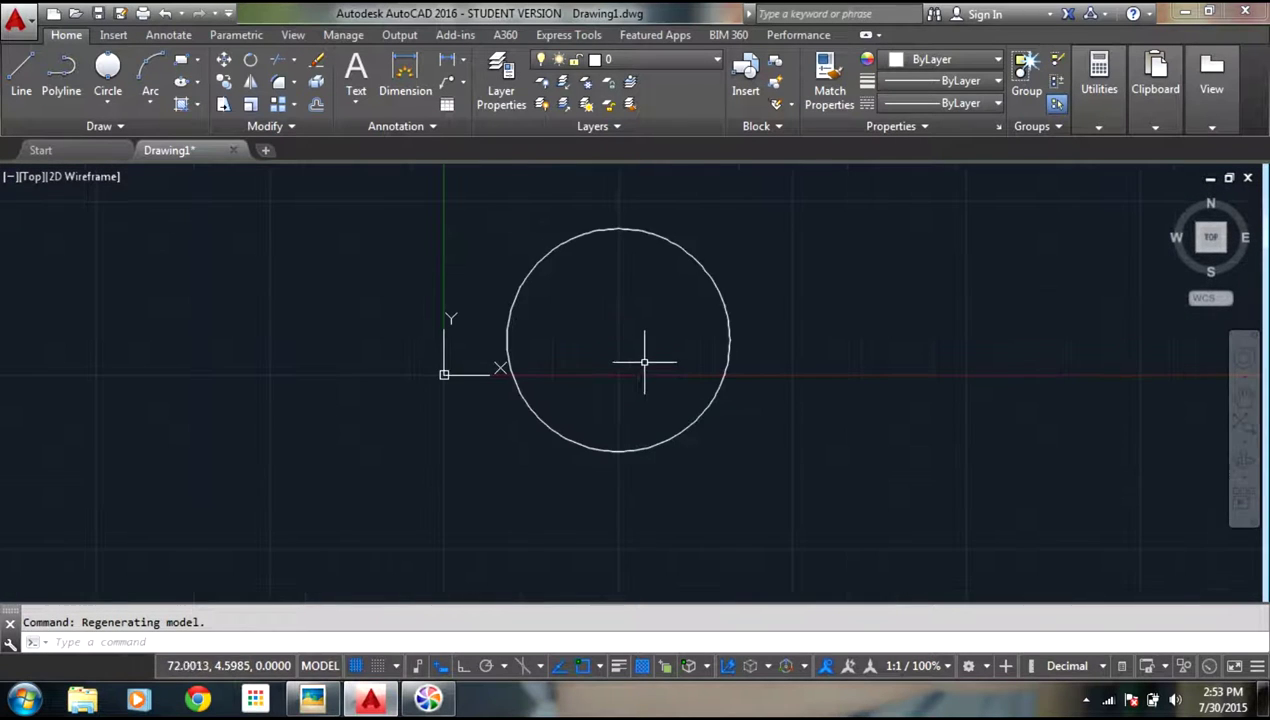
{"action": "scroll", "coordinate": [590, 357], "scroll_direction": "up", "scroll_amount": 4}
{"action": "scroll", "coordinate": [590, 360], "scroll_direction": "down", "scroll_amount": 2}
{"action": "scroll", "coordinate": [591, 362], "scroll_direction": "down", "scroll_amount": 2}
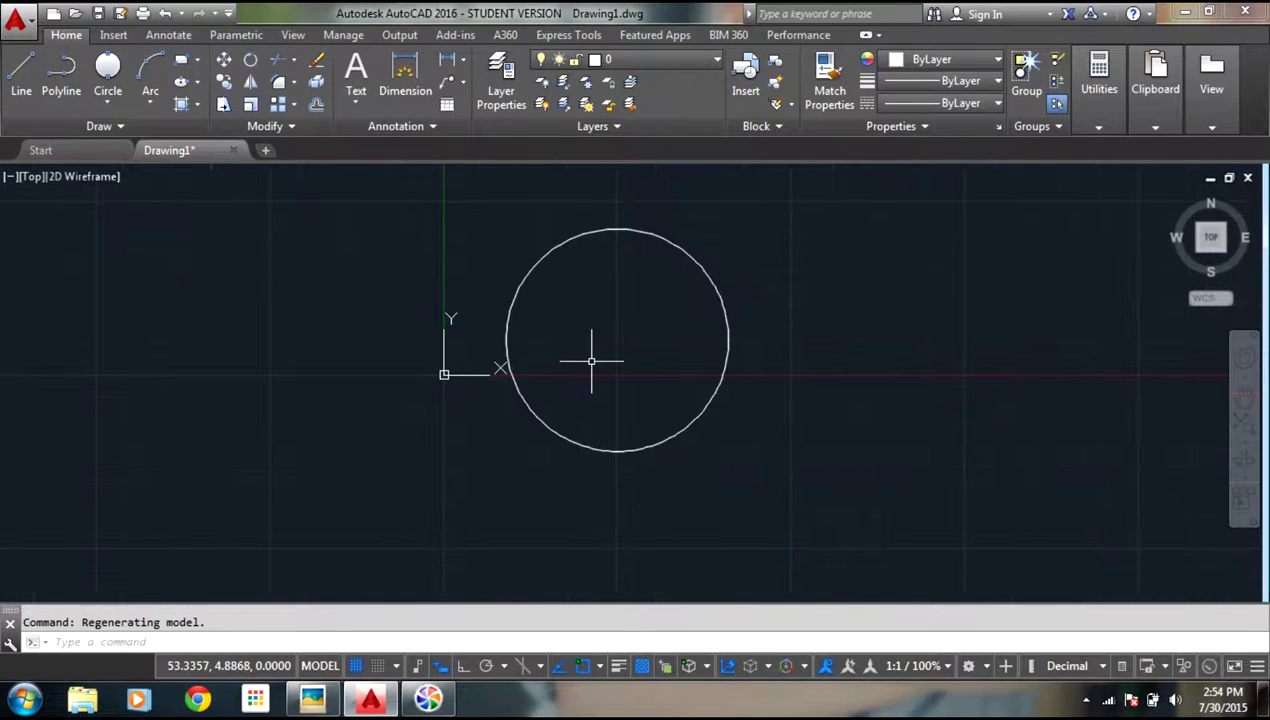
{"action": "scroll", "coordinate": [591, 361], "scroll_direction": "down", "scroll_amount": 2}
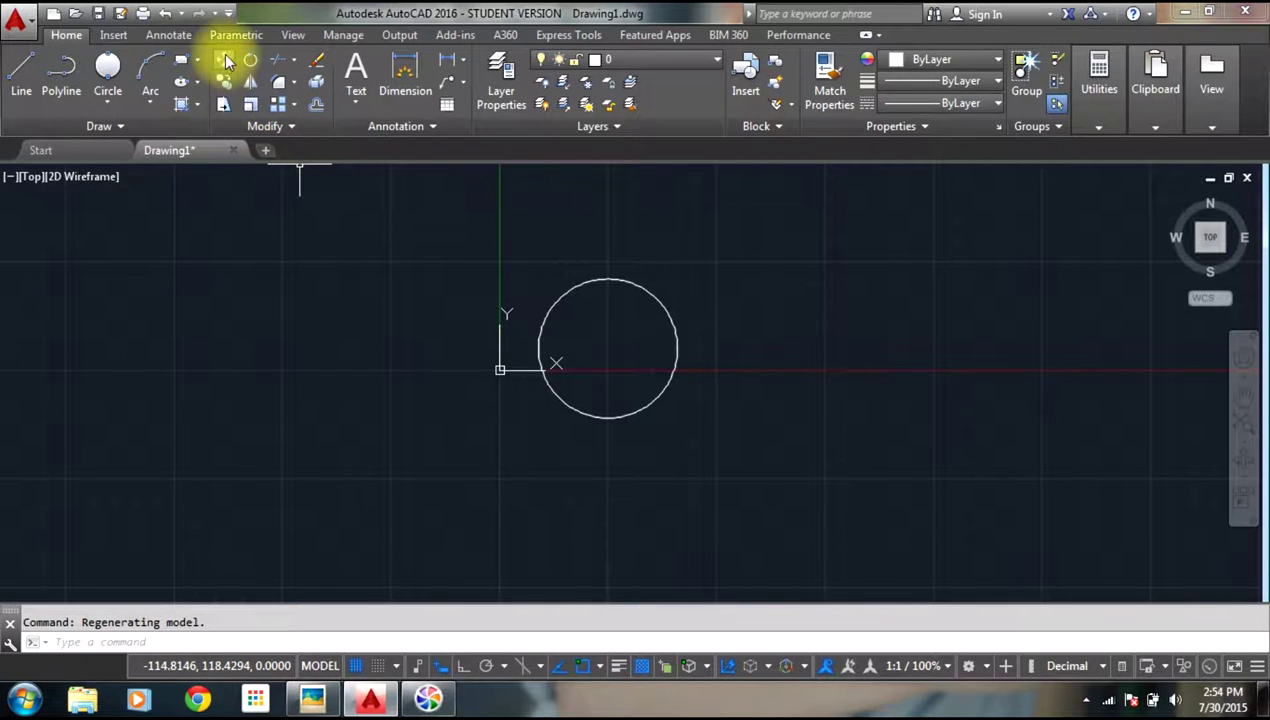
- Offset the 80-diameter circle 20 units outward to make the first concentric pair
{"action": "left_click", "coordinate": [309, 105]}
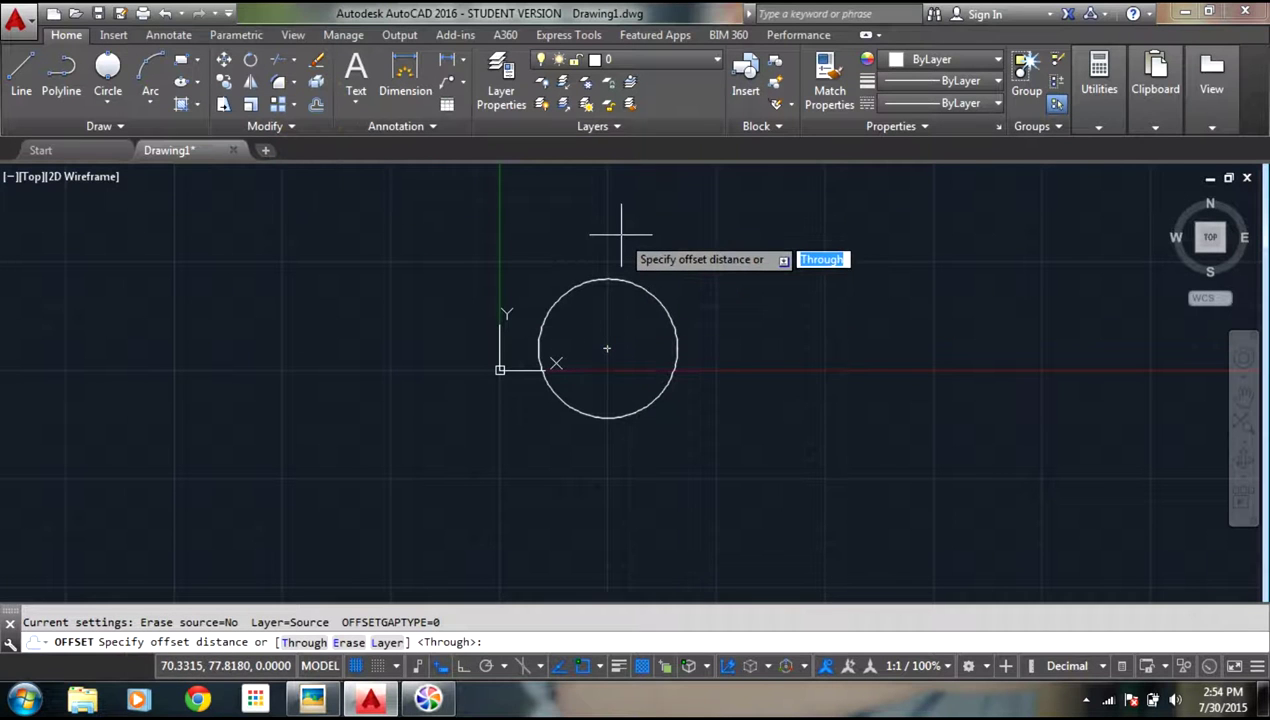
{"action": "type", "text": "0"}
{"action": "key", "text": "Return"}
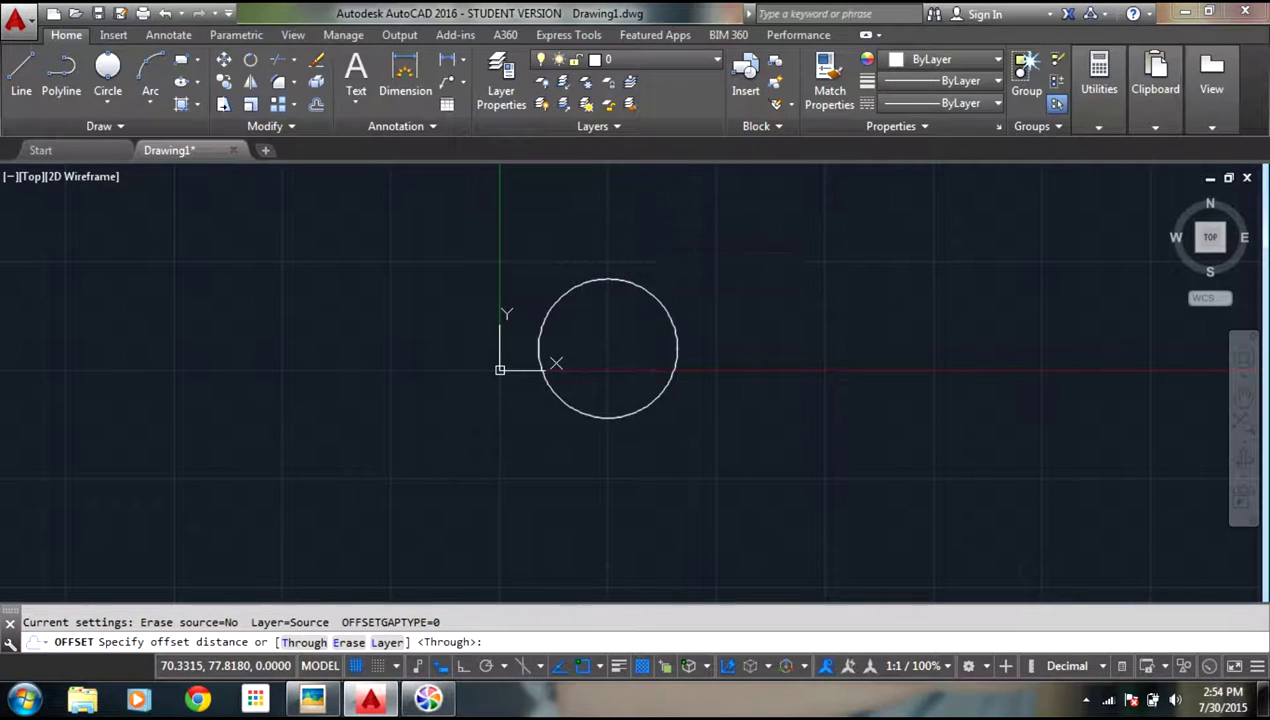
{"action": "left_click", "coordinate": [632, 290]}
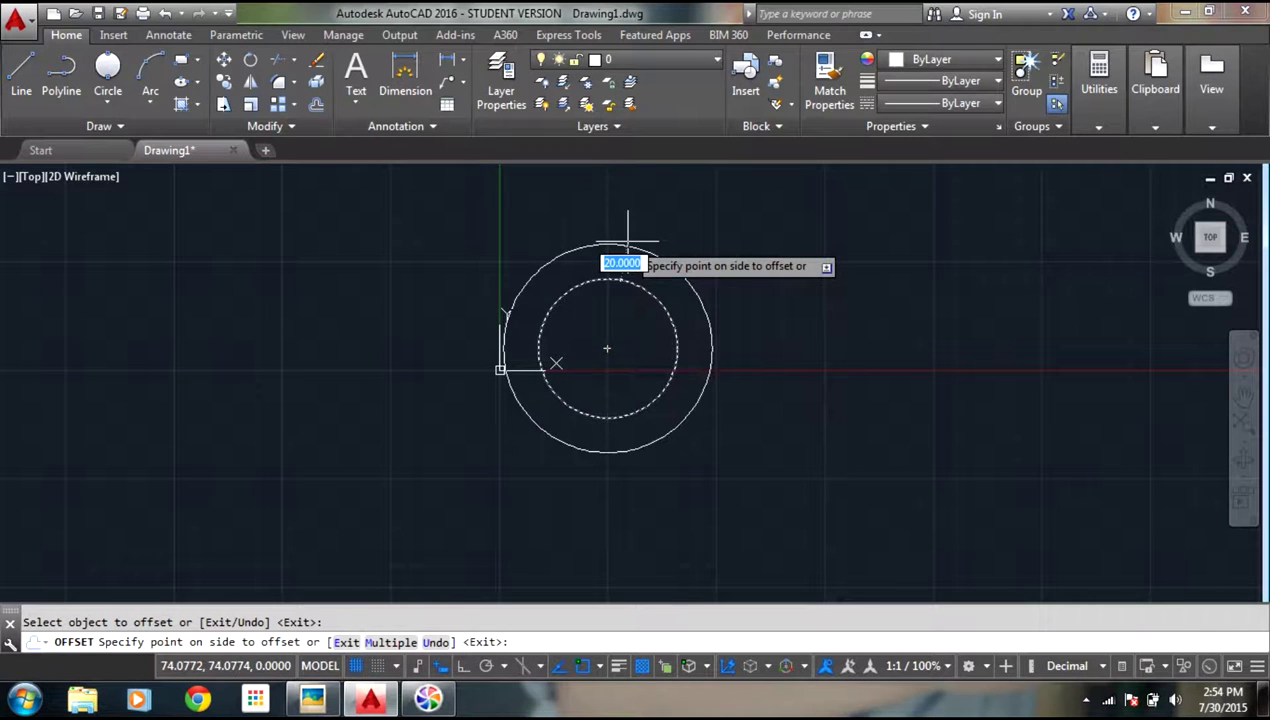
{"action": "left_click", "coordinate": [628, 240]}
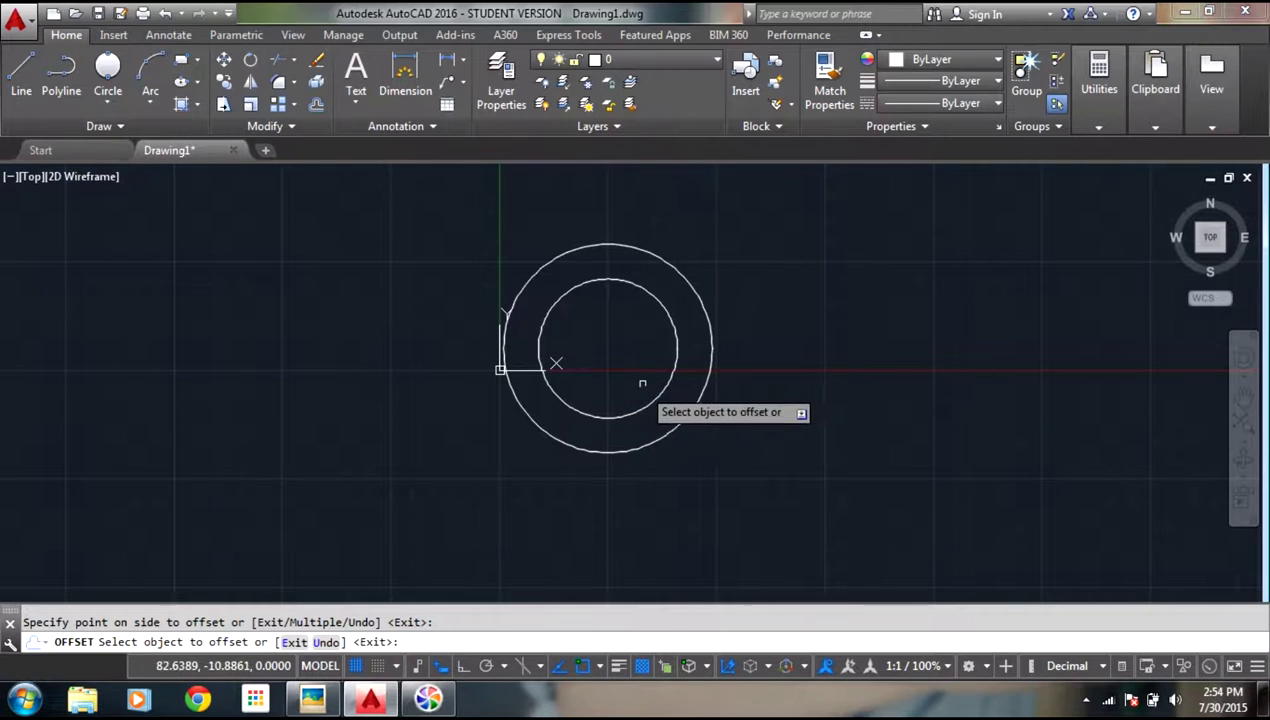
- Check the Picasa reference sketch again and return to drawing in AutoCAD
{"action": "left_click", "coordinate": [334, 696]}
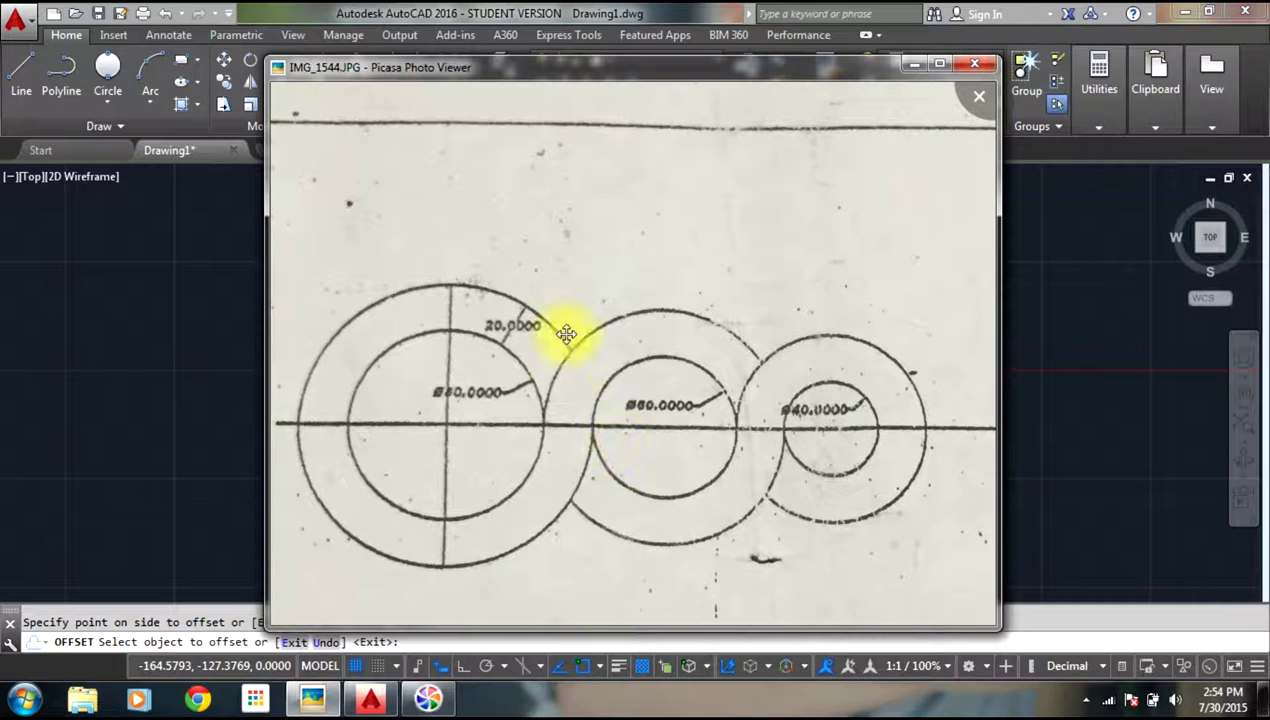
{"action": "left_click", "coordinate": [913, 63]}
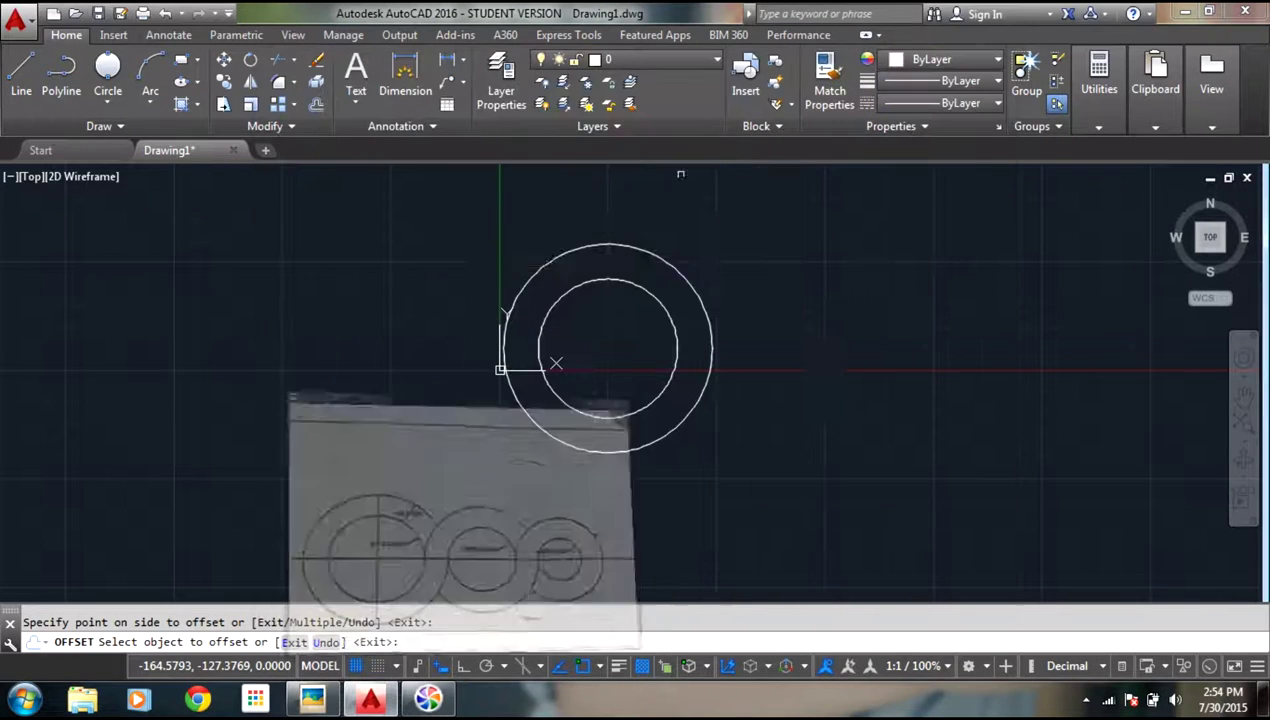
{"action": "left_click", "coordinate": [108, 66]}
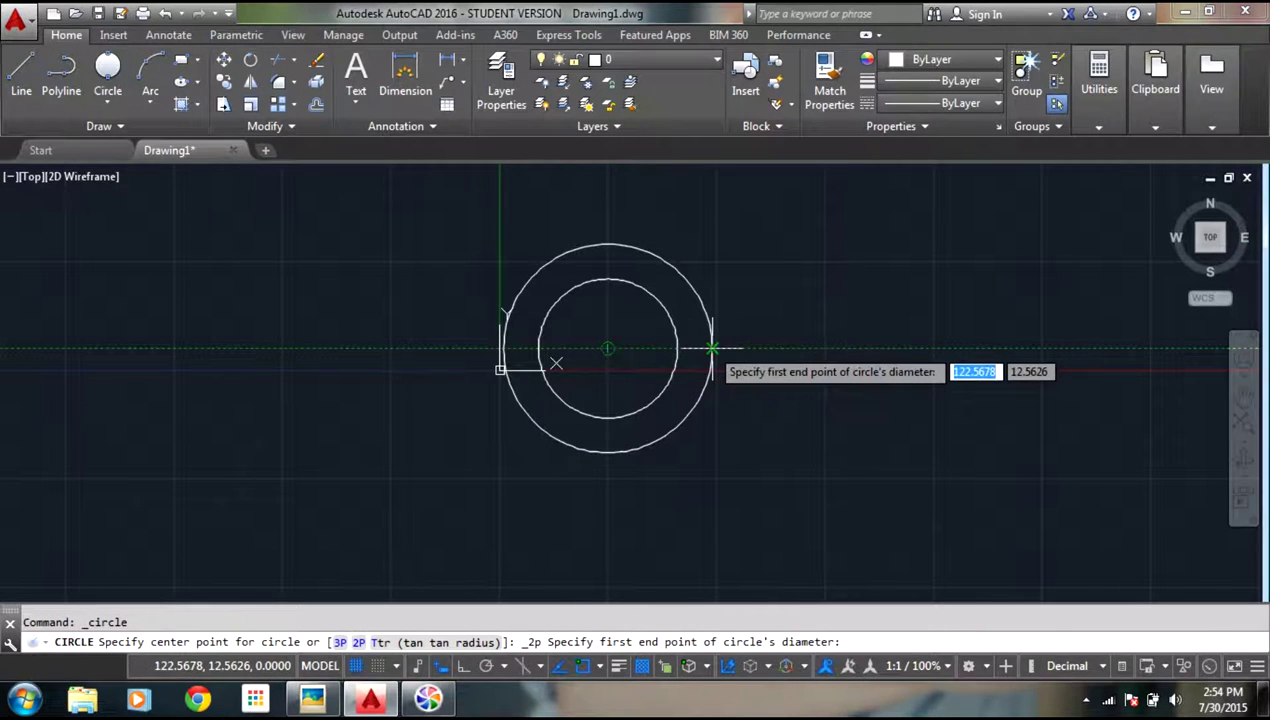
- Draw a horizontal 60-diameter circle starting at the outer circle's right quadrant, with Ortho on
{"action": "left_click", "coordinate": [711, 348]}
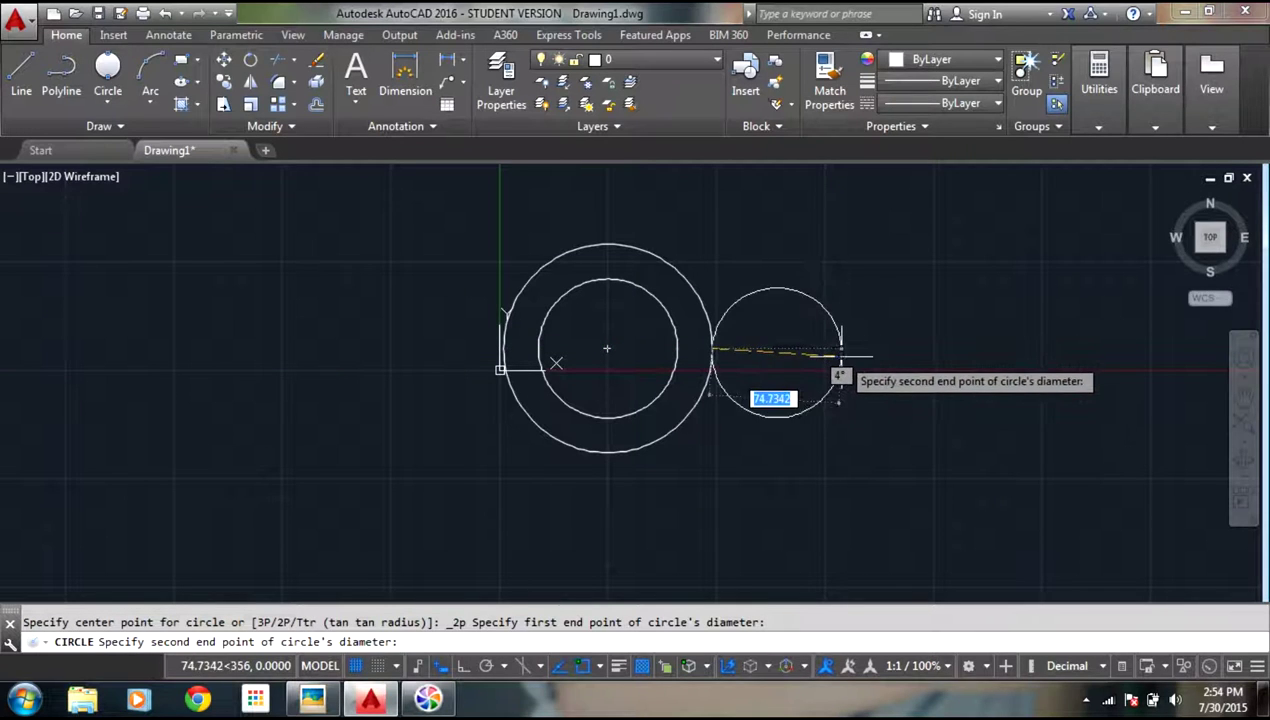
{"action": "left_click", "coordinate": [463, 665]}
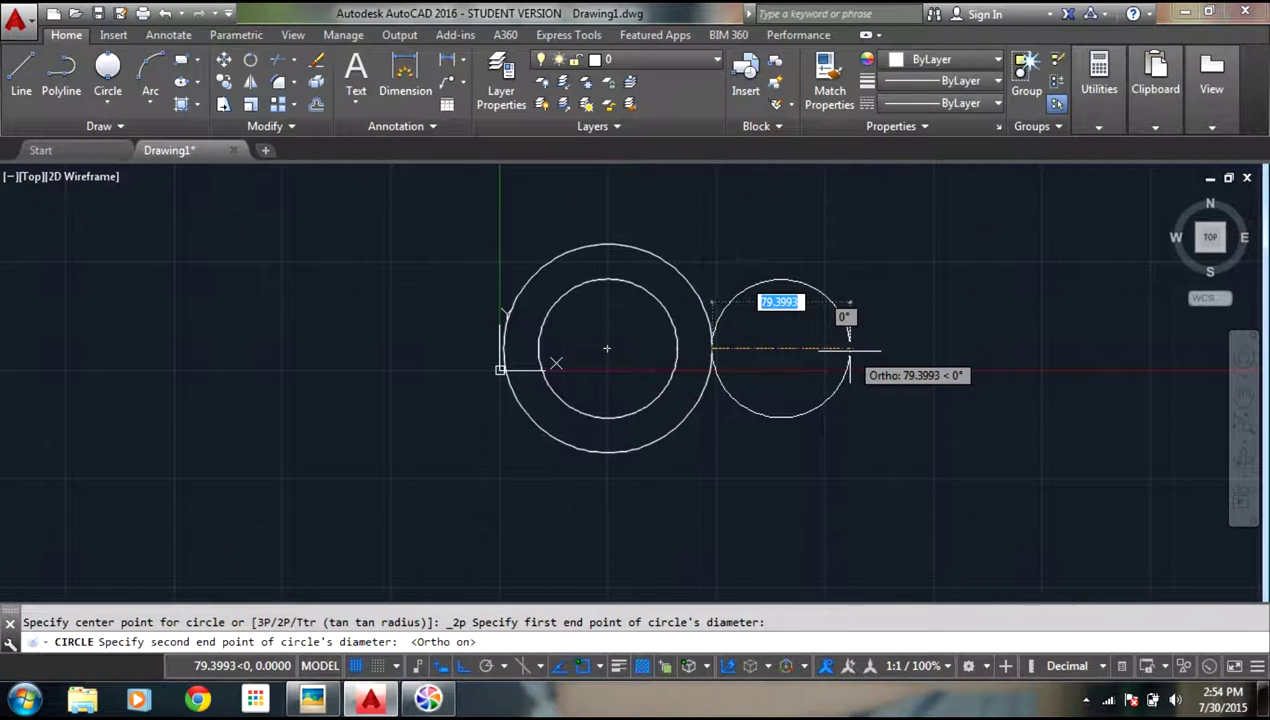
{"action": "type", "text": "60"}
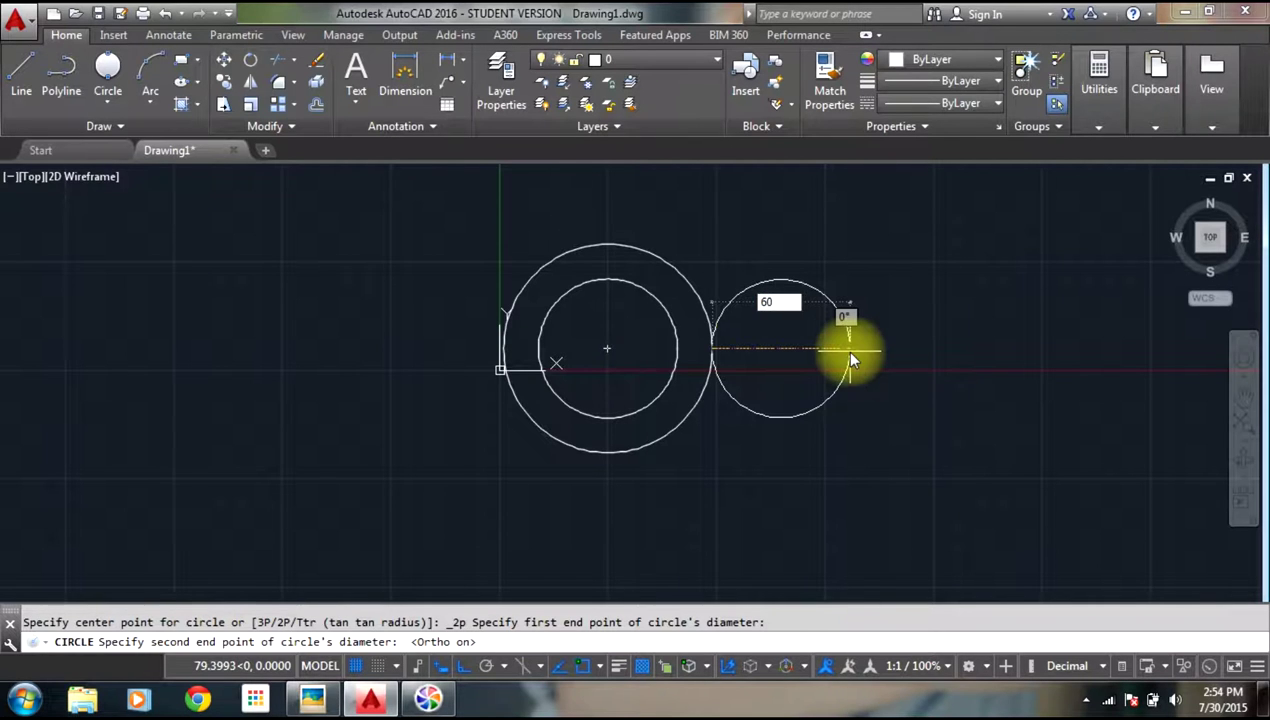
{"action": "key", "text": "Return"}
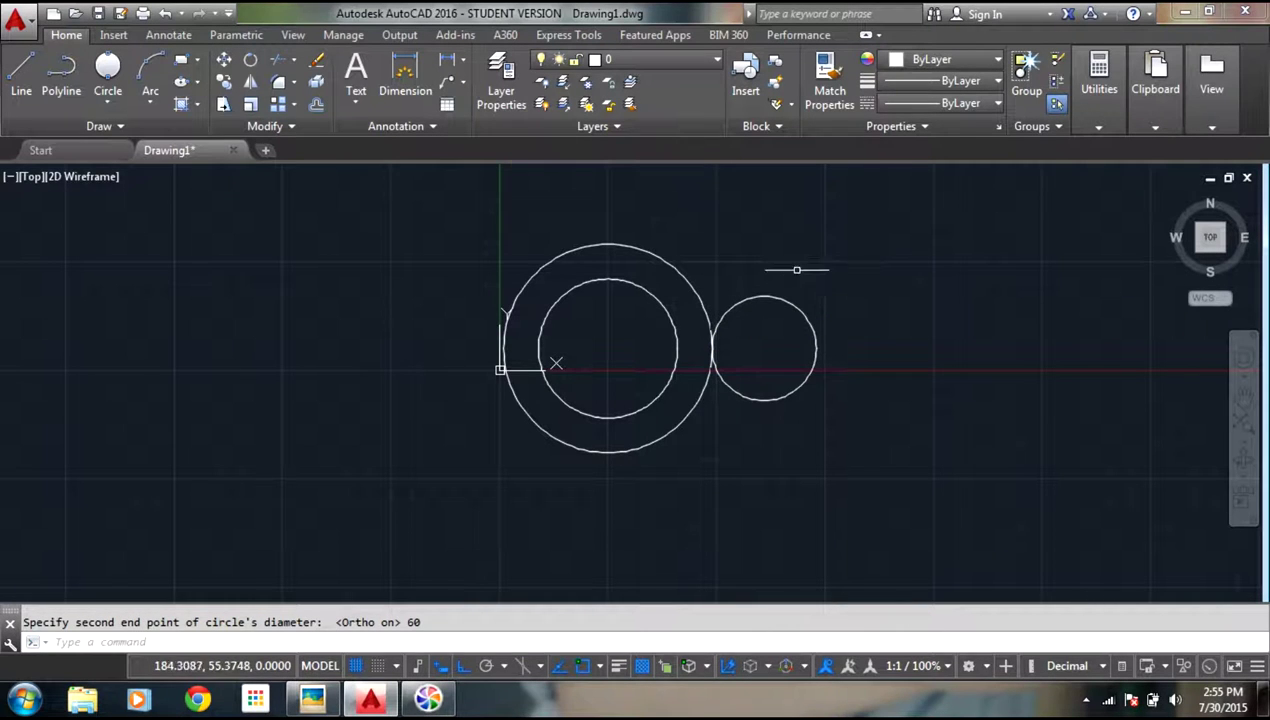
- Offset the 60-diameter circle 20 units outward
{"action": "left_click", "coordinate": [306, 109]}
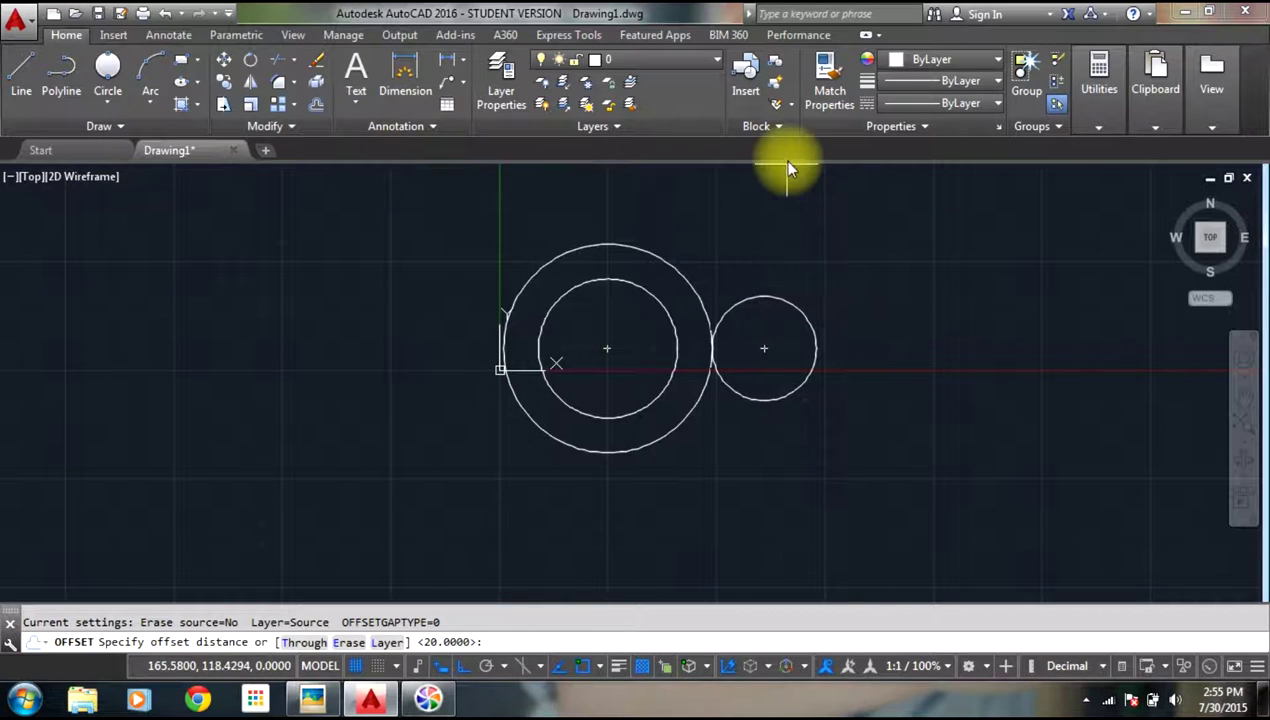
{"action": "type", "text": "20"}
{"action": "key", "text": "Return"}
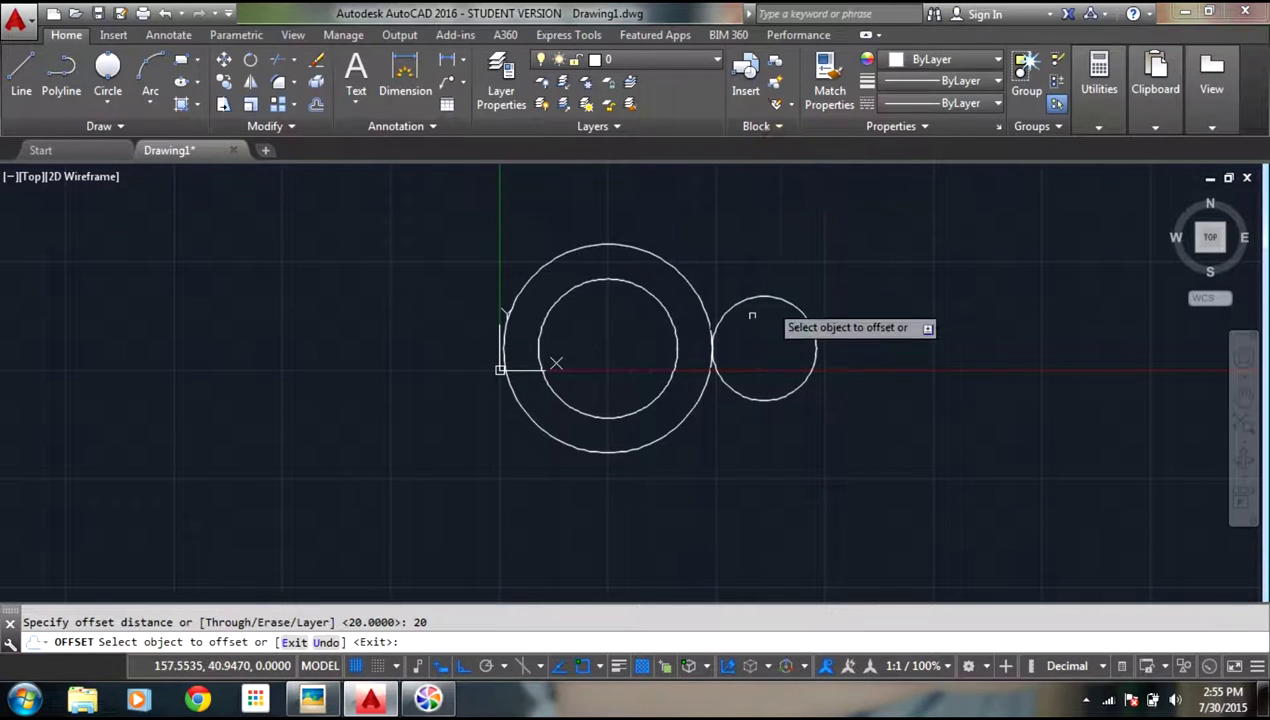
{"action": "left_click", "coordinate": [747, 298]}
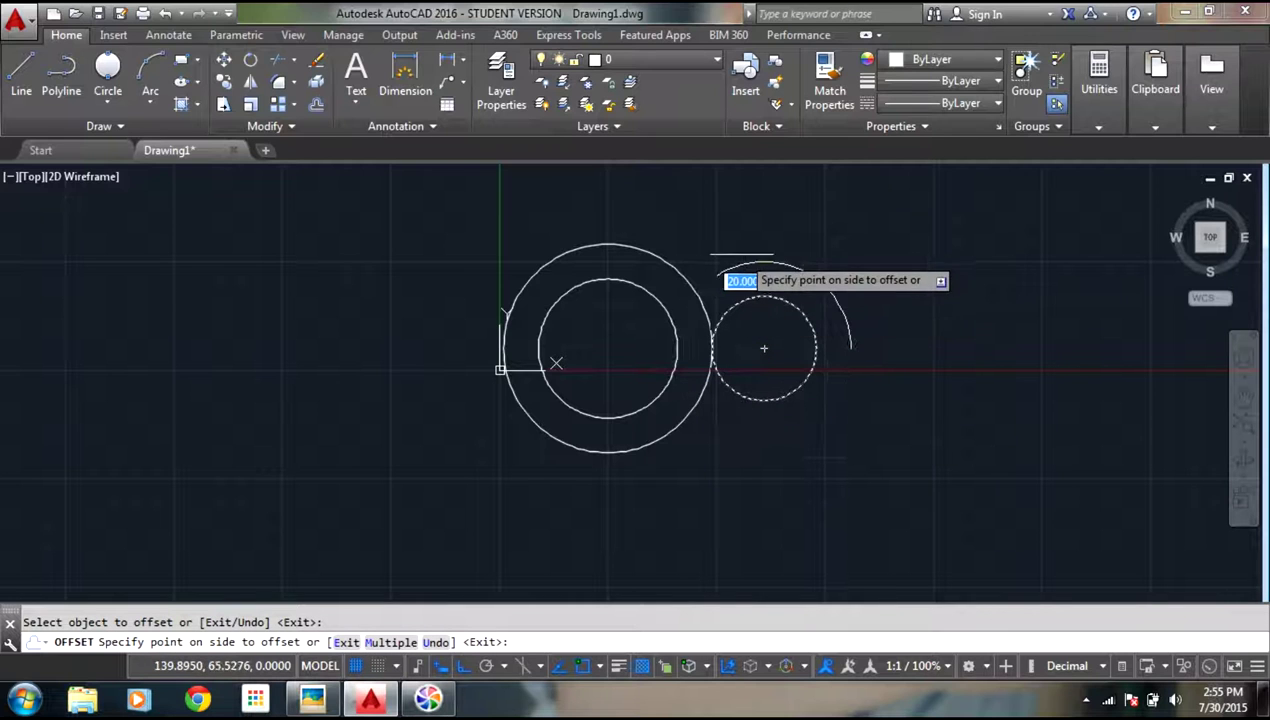
{"action": "left_click", "coordinate": [742, 253]}
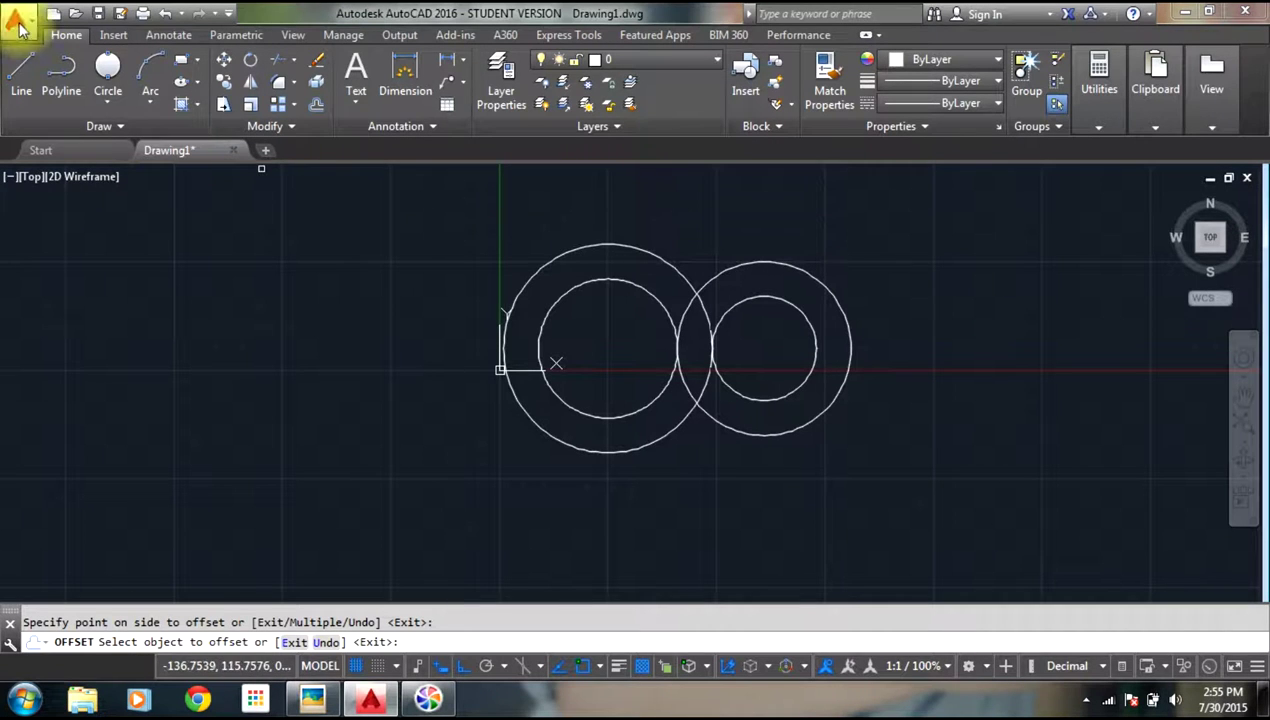
- Draw a 40-diameter circle starting at the middle pair's right edge
{"action": "left_click", "coordinate": [108, 68]}
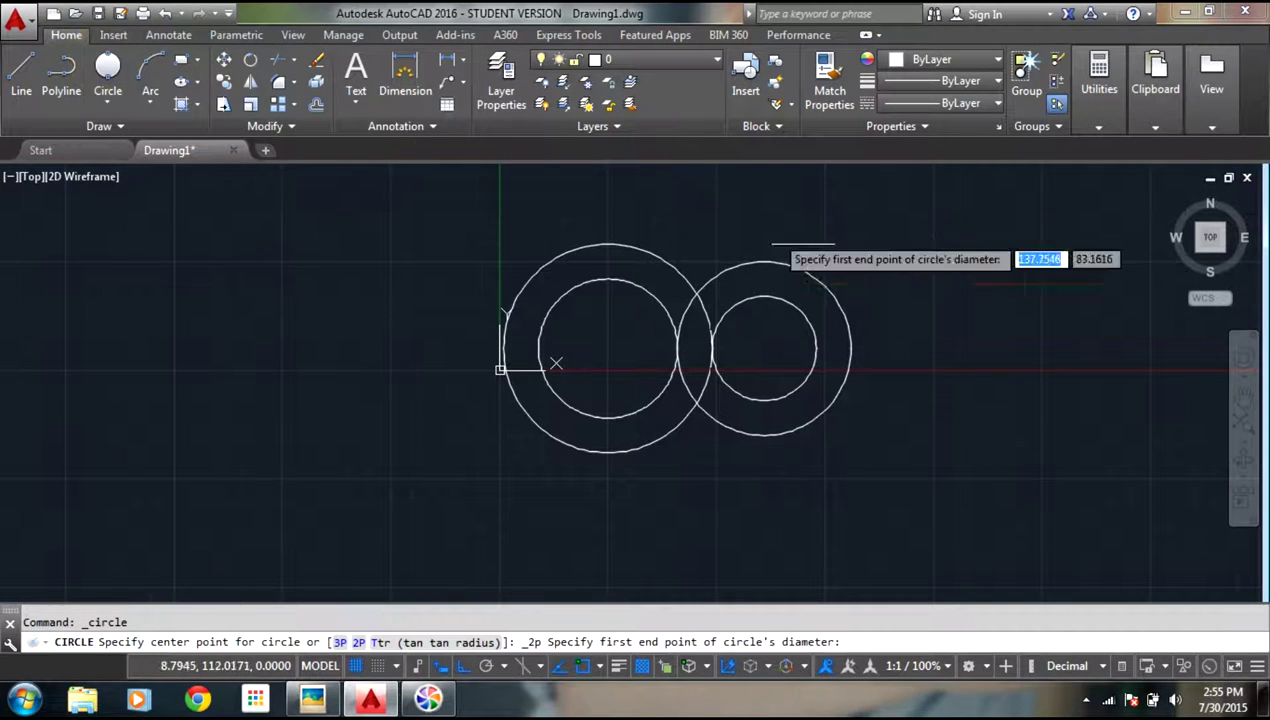
{"action": "left_click", "coordinate": [850, 348]}
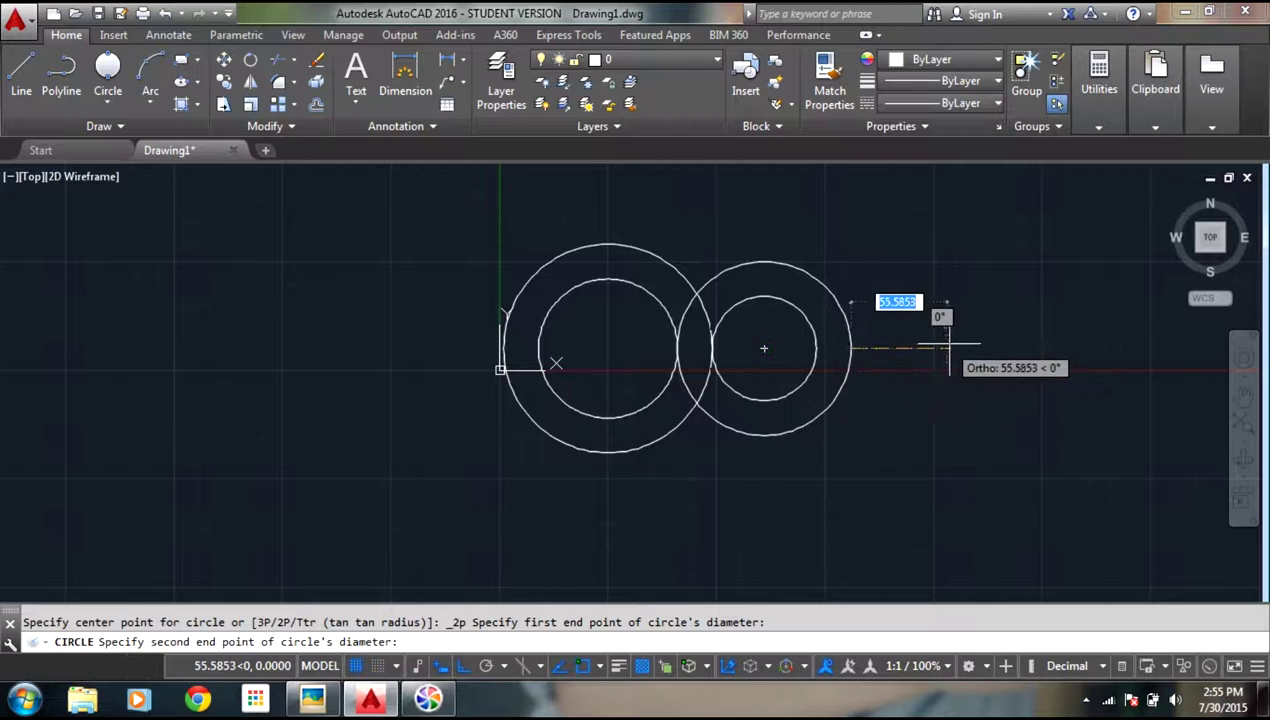
{"action": "type", "text": "0"}
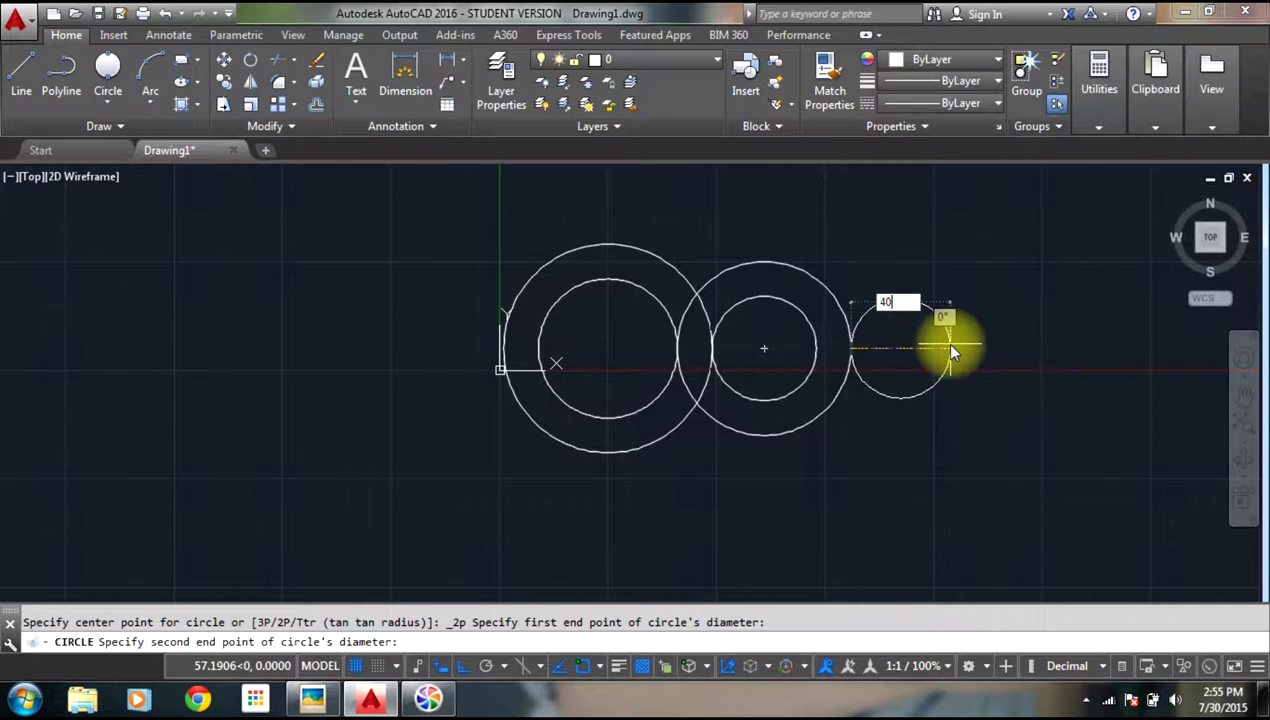
{"action": "key", "text": "Return"}
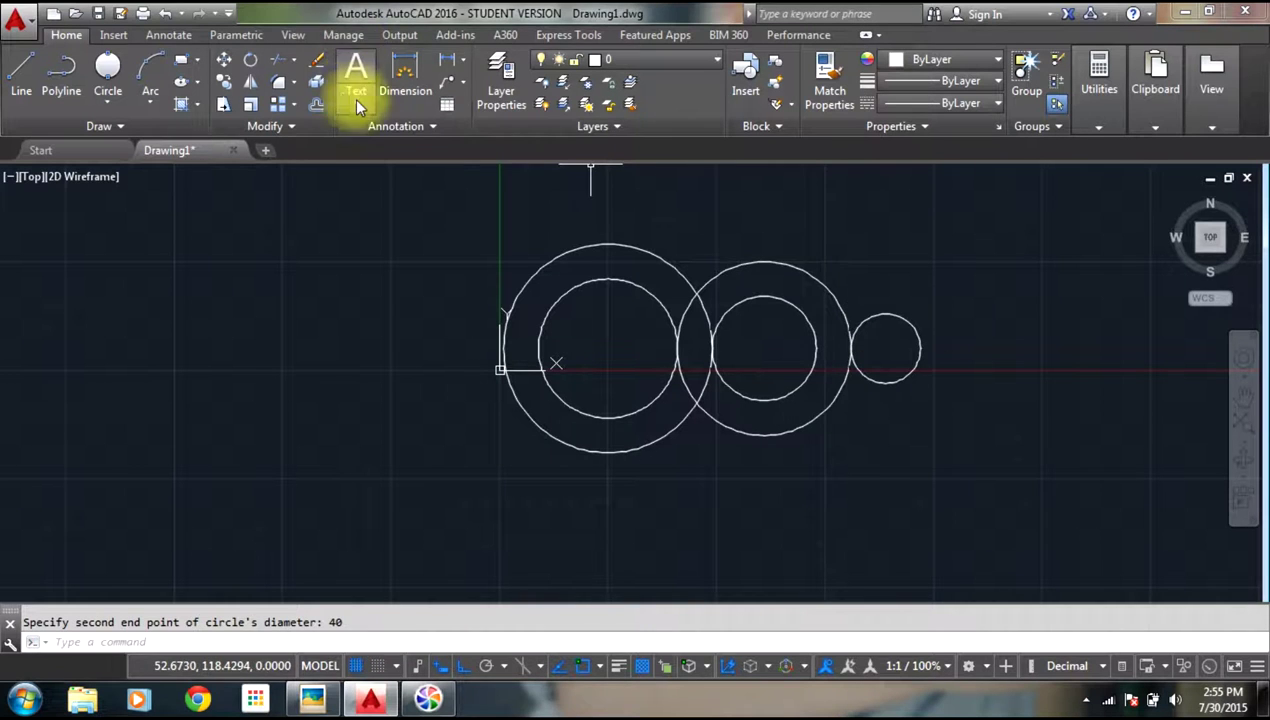
- Offset the 40-diameter circle 20 units outward to complete the third pair
{"action": "left_click", "coordinate": [318, 111]}
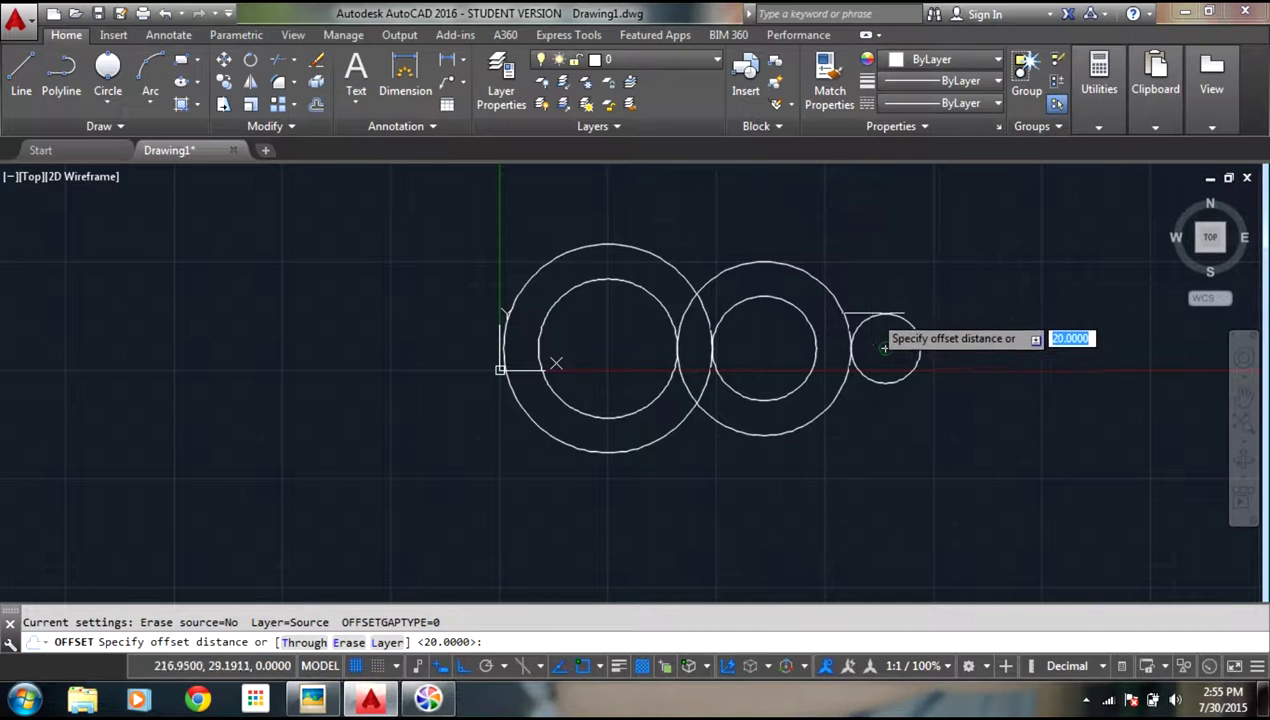
{"action": "type", "text": "2"}
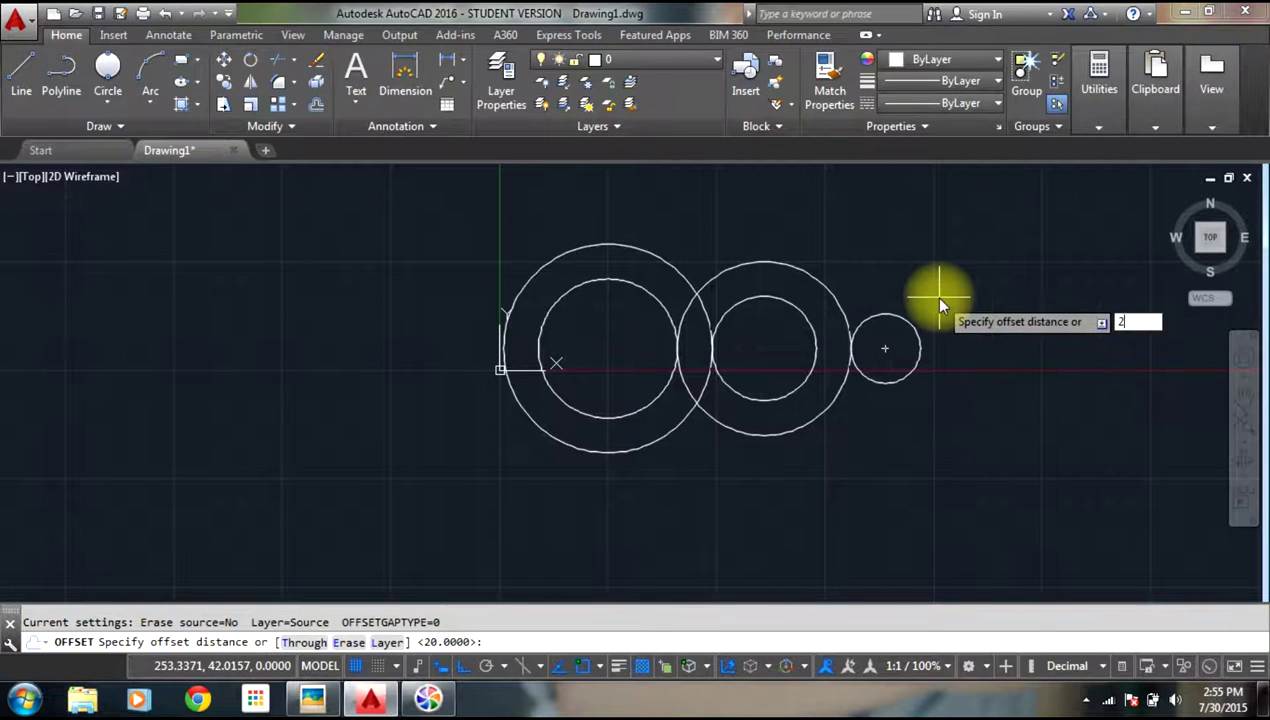
{"action": "type", "text": "0"}
{"action": "key", "text": "Return"}
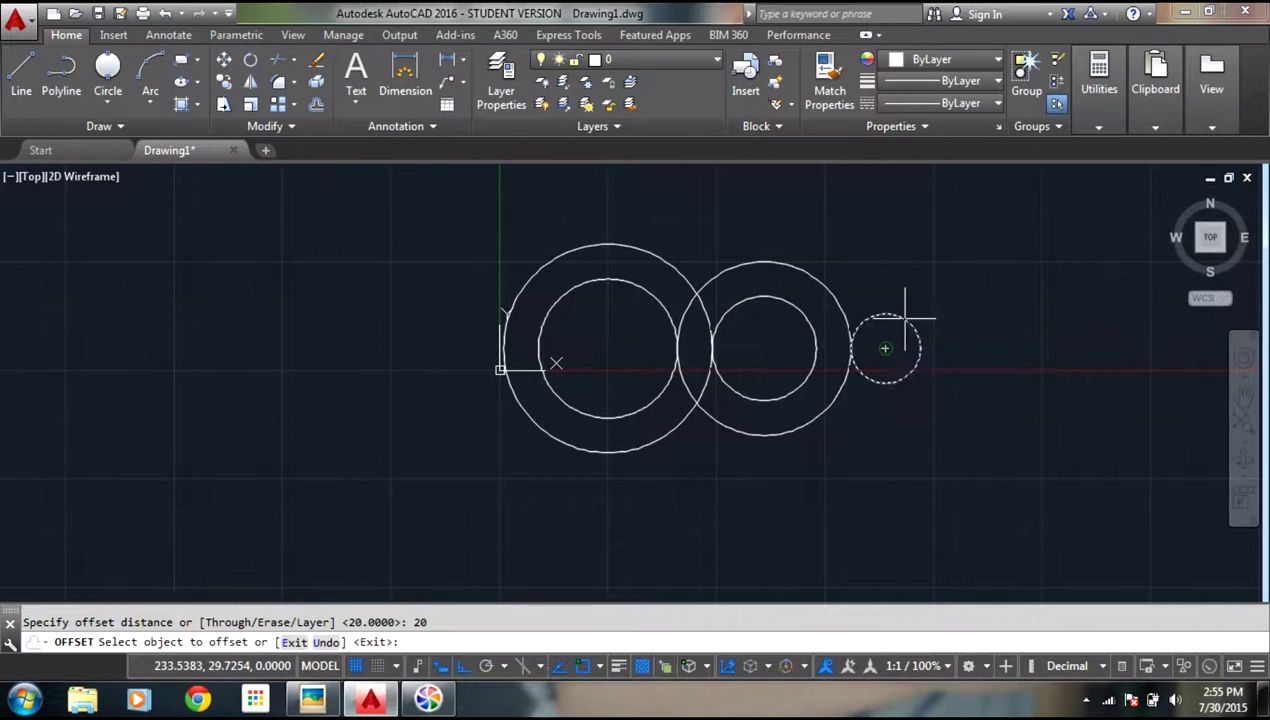
{"action": "left_click", "coordinate": [908, 326]}
{"action": "left_click", "coordinate": [900, 289]}
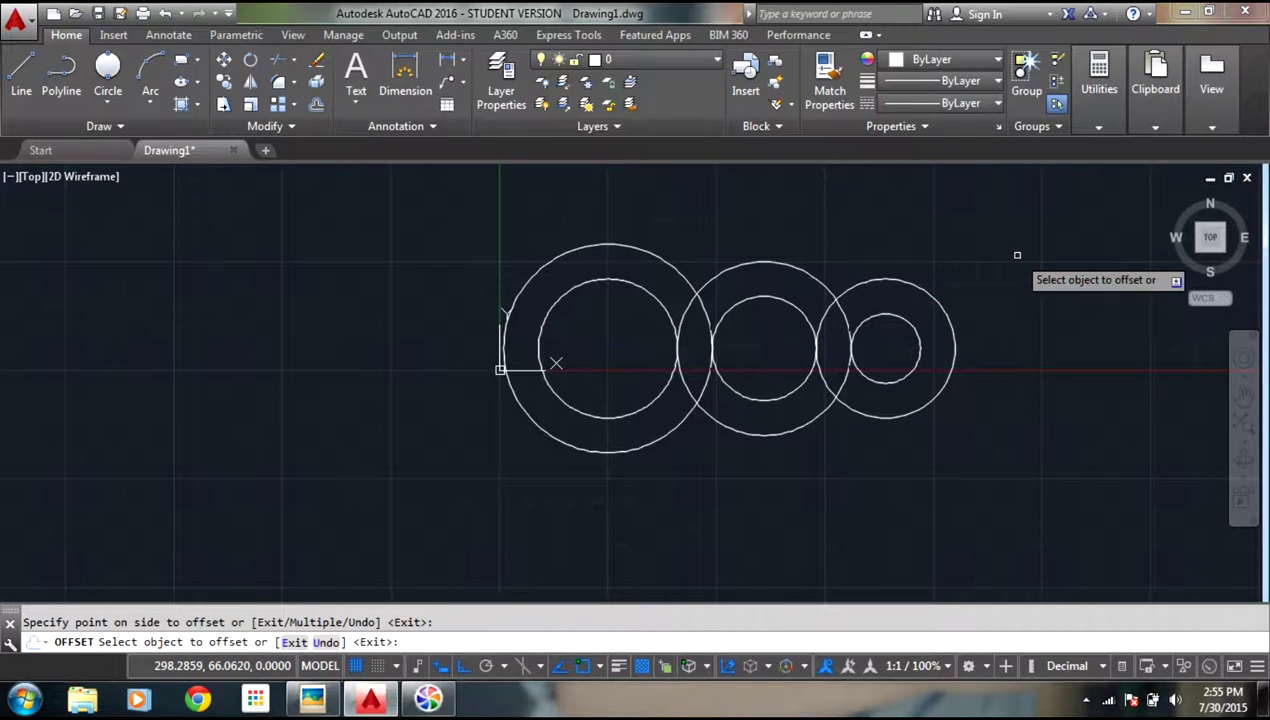
{"action": "key", "text": "Escape"}
{"action": "scroll", "coordinate": [656, 291], "scroll_direction": "up", "scroll_amount": 2}
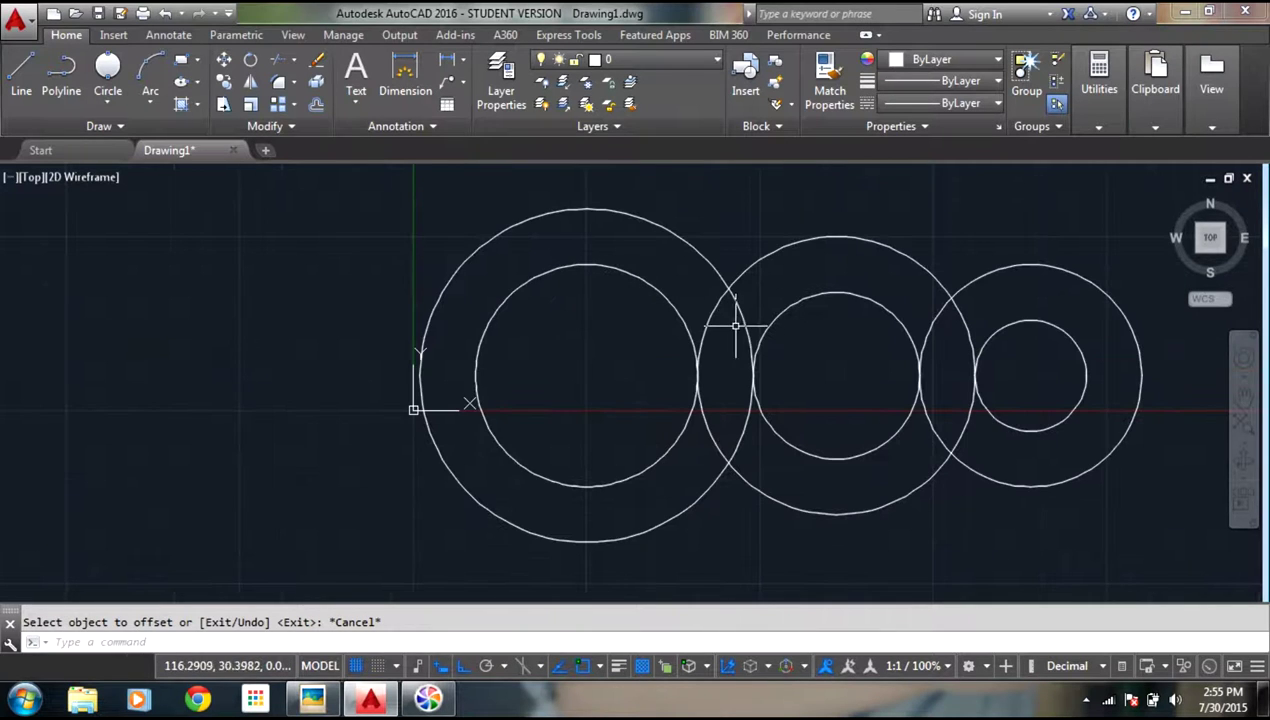
- Try trimming the middle outer arc against the left outer circle, then cancel with nothing removed
{"action": "left_click", "coordinate": [284, 62]}
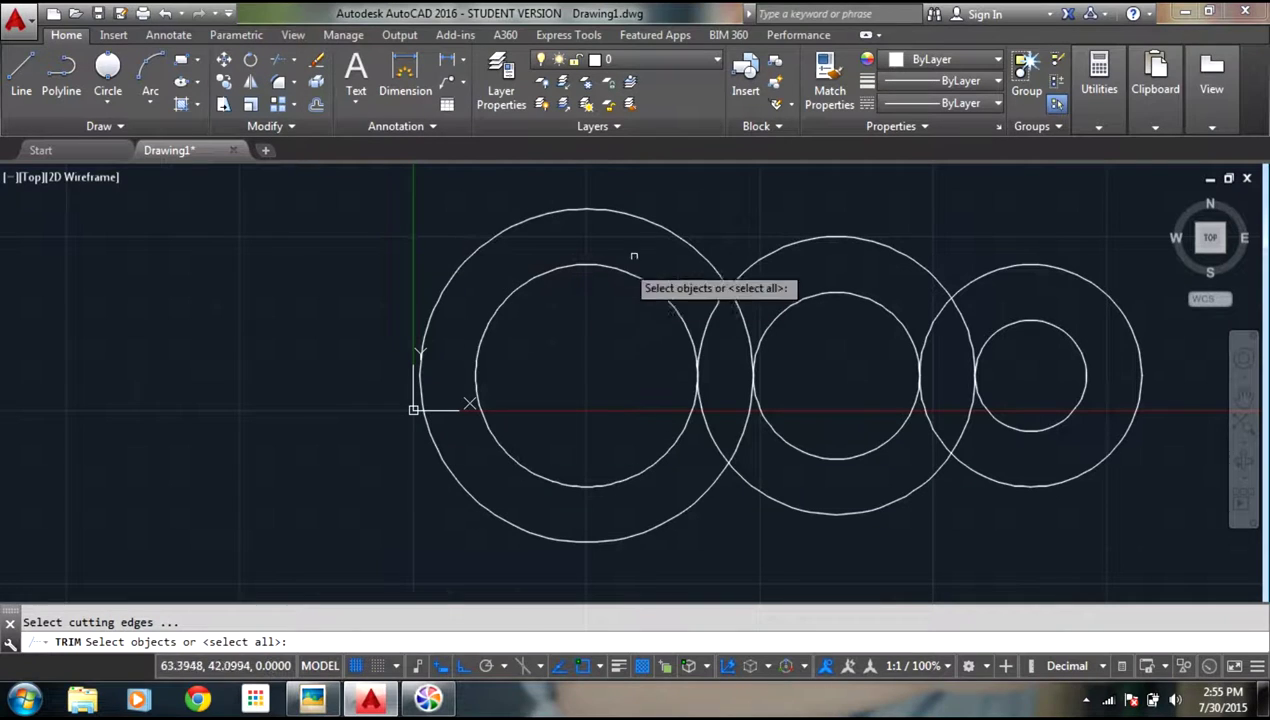
{"action": "left_click", "coordinate": [690, 250]}
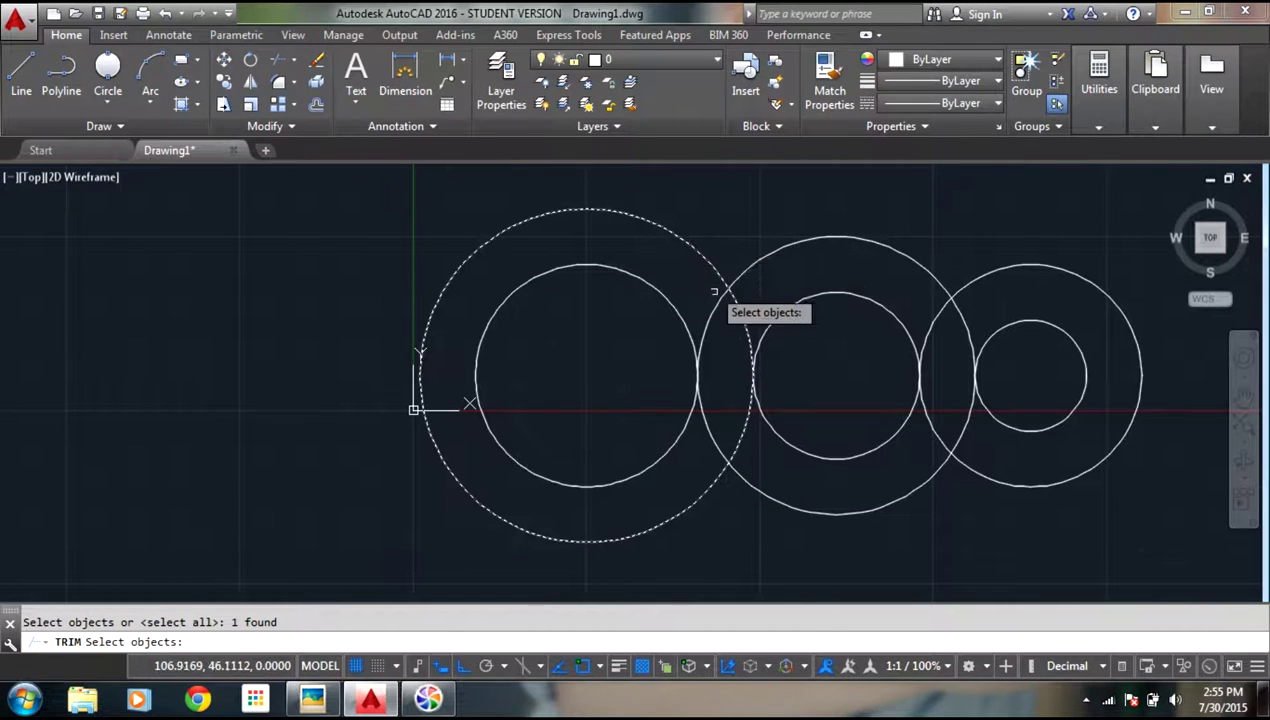
{"action": "key", "text": "Return"}
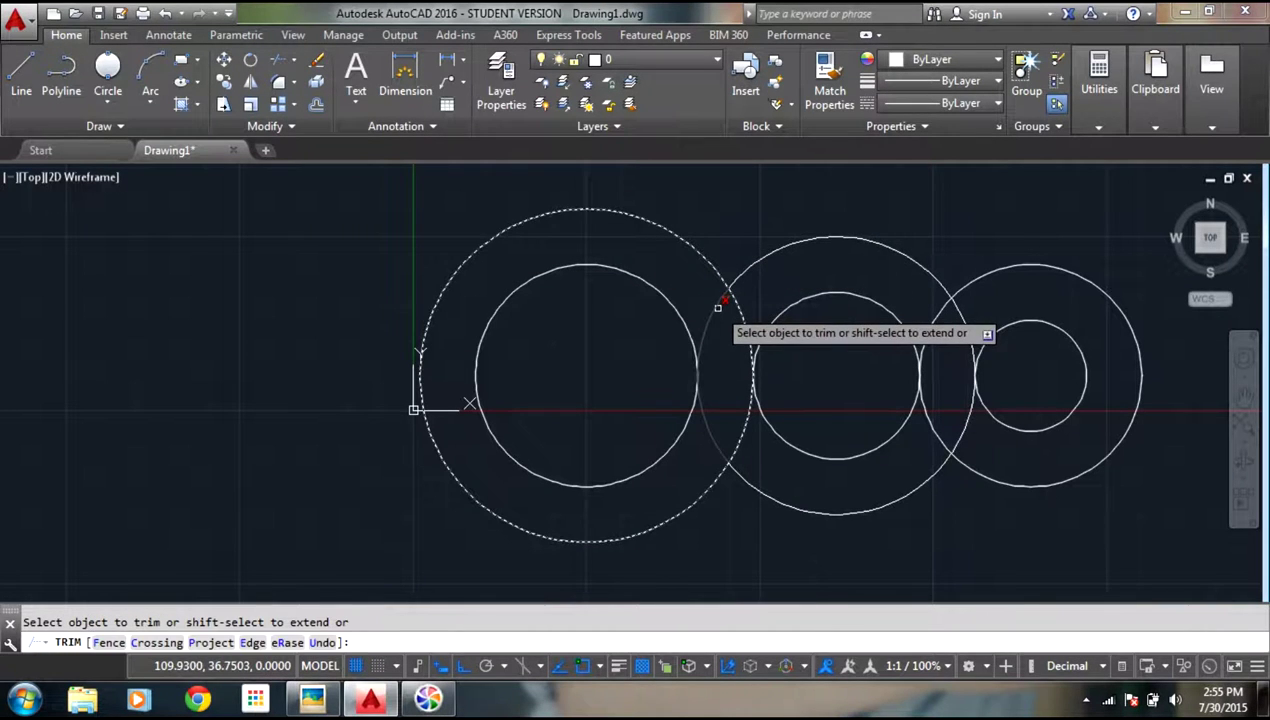
{"action": "left_click", "coordinate": [717, 307]}
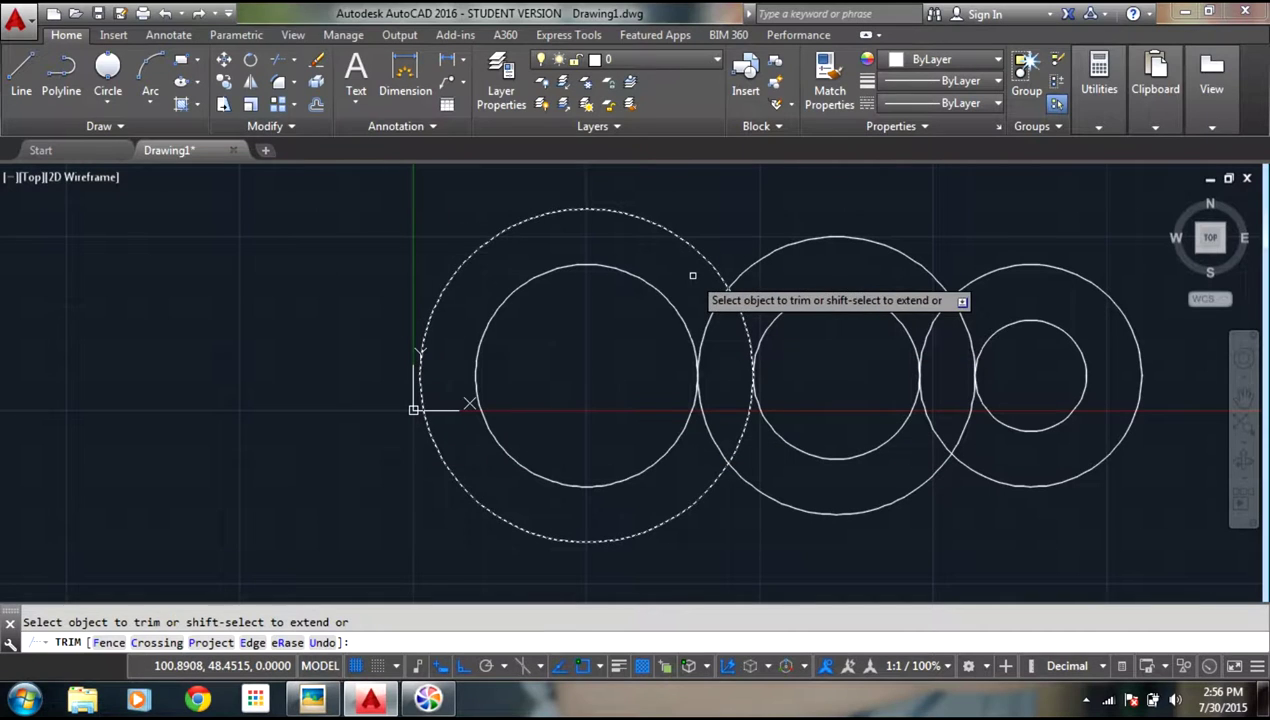
{"action": "key", "text": "Escape"}
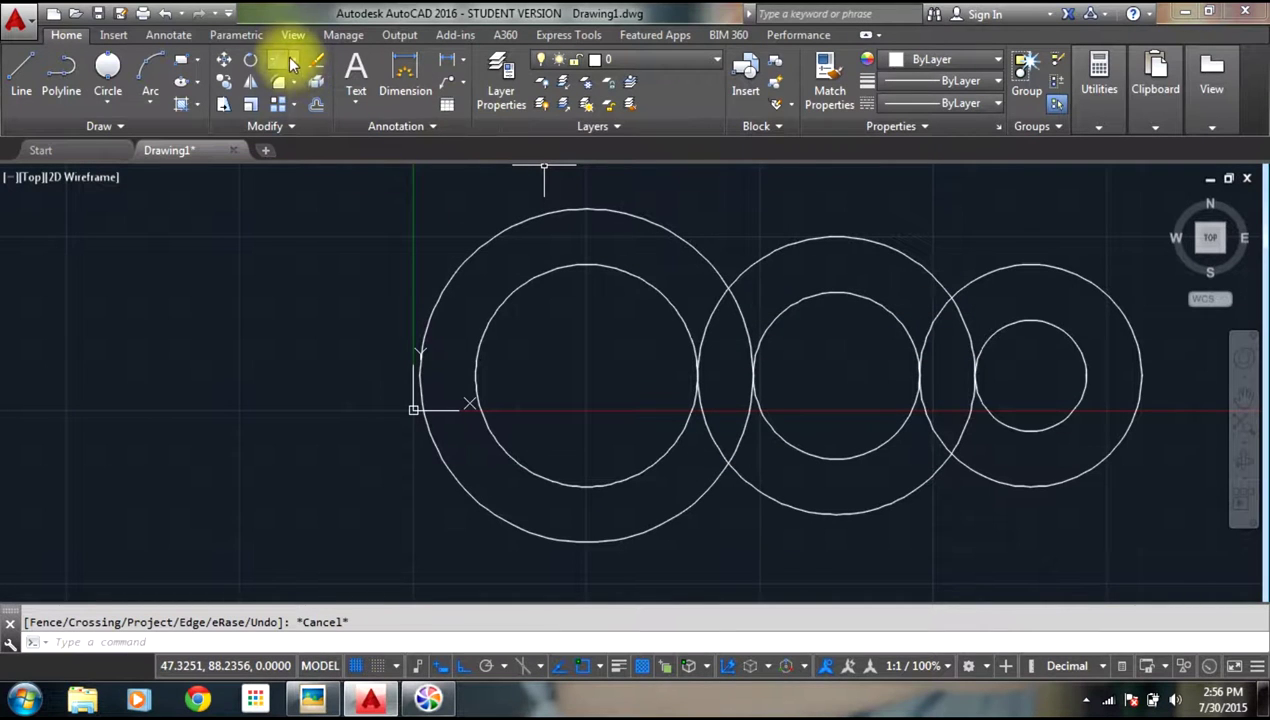
- Trim the overlapping outer-circle arcs, using all six circles as cutting edges, into one chain outline
{"action": "left_click", "coordinate": [275, 58]}
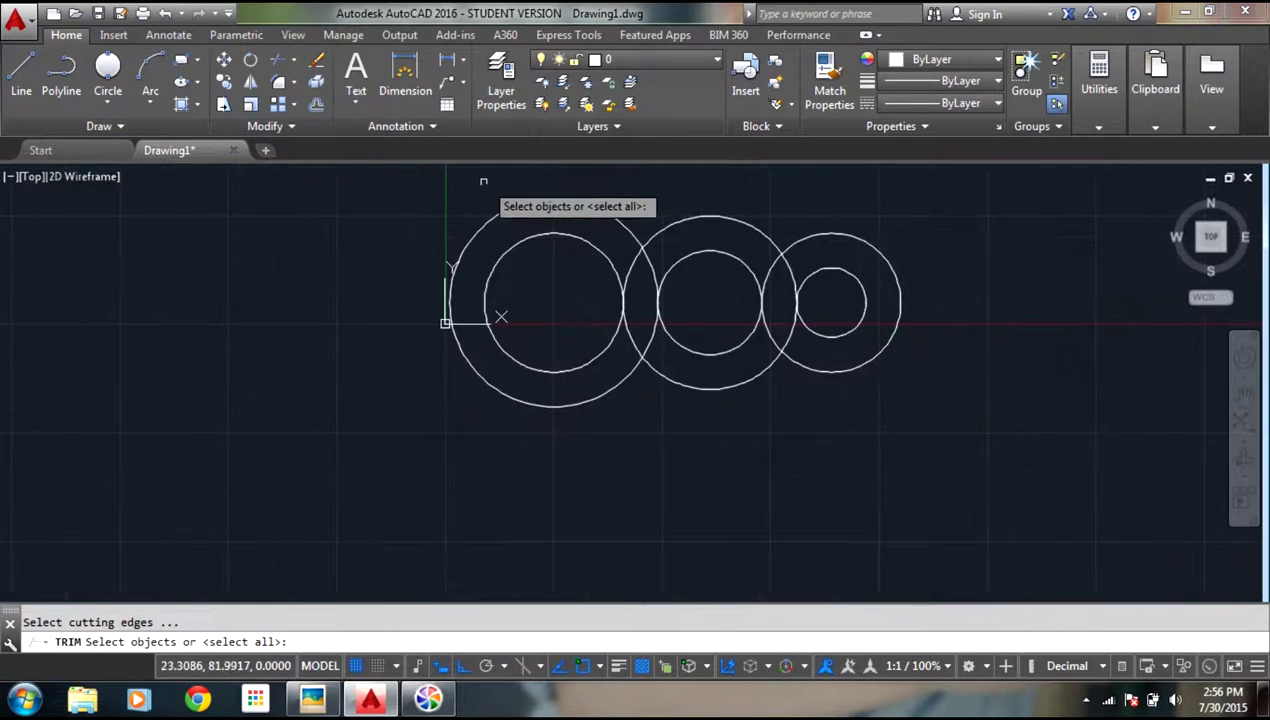
{"action": "scroll", "coordinate": [487, 176], "scroll_direction": "down", "scroll_amount": 3}
{"action": "middle_click_drag", "start_coordinate": [457, 204], "coordinate": [485, 307]}
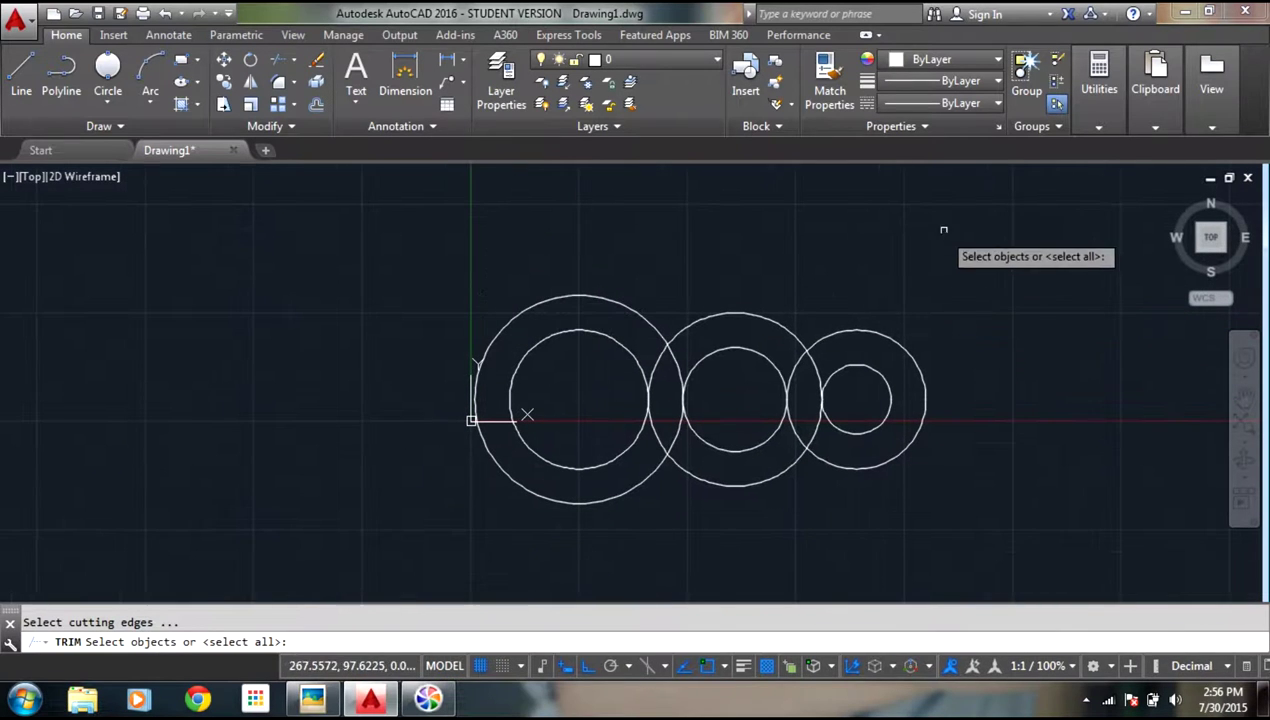
{"action": "mouse_move", "coordinate": [1018, 216]}
{"action": "left_mouse_down"}
{"action": "mouse_move", "coordinate": [931, 196]}
{"action": "mouse_move", "coordinate": [1043, 515]}
{"action": "mouse_move", "coordinate": [1030, 510]}
{"action": "left_mouse_up"}
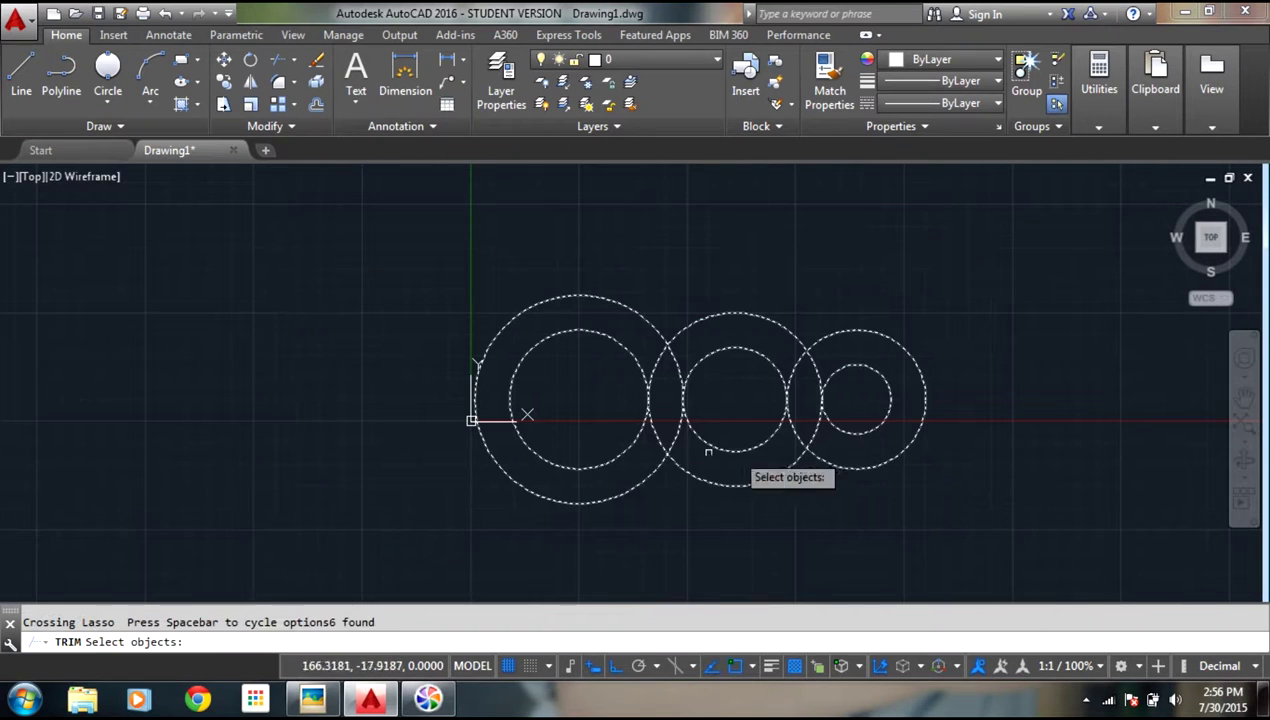
{"action": "scroll", "coordinate": [389, 543], "scroll_direction": "up", "scroll_amount": 2}
{"action": "scroll", "coordinate": [380, 460], "scroll_direction": "down", "scroll_amount": 2}
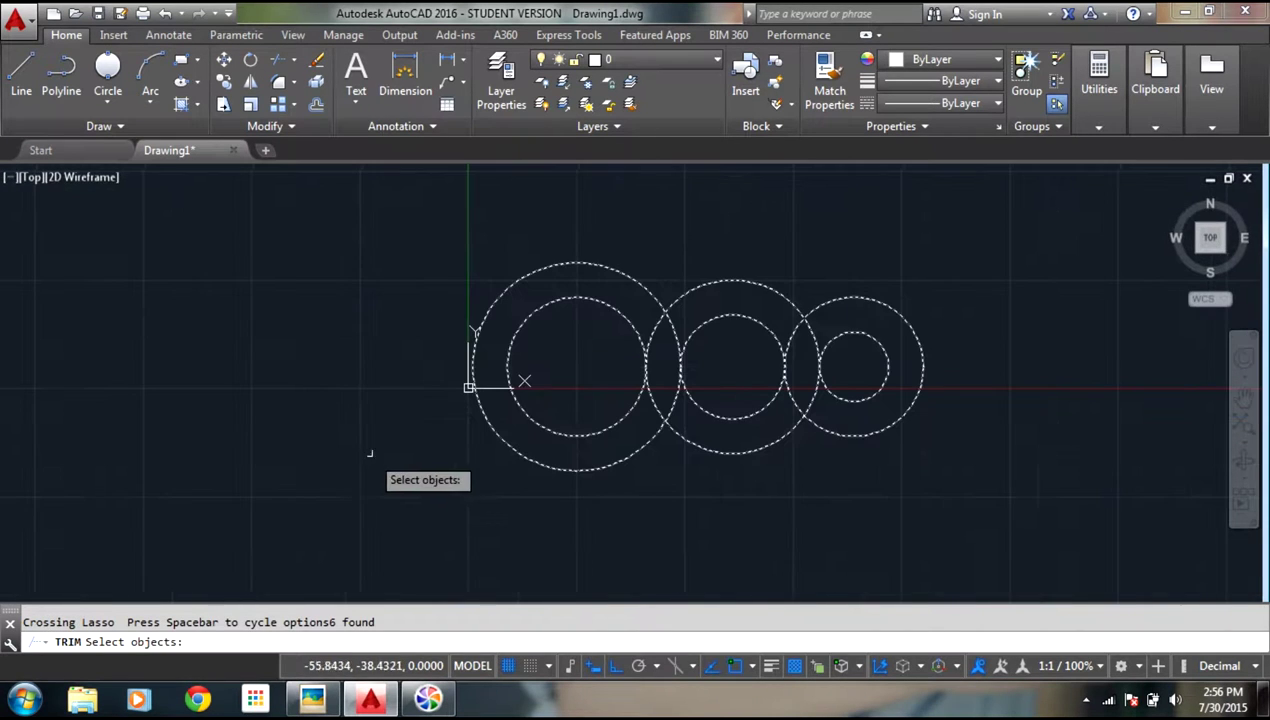
{"action": "key", "text": "Return"}
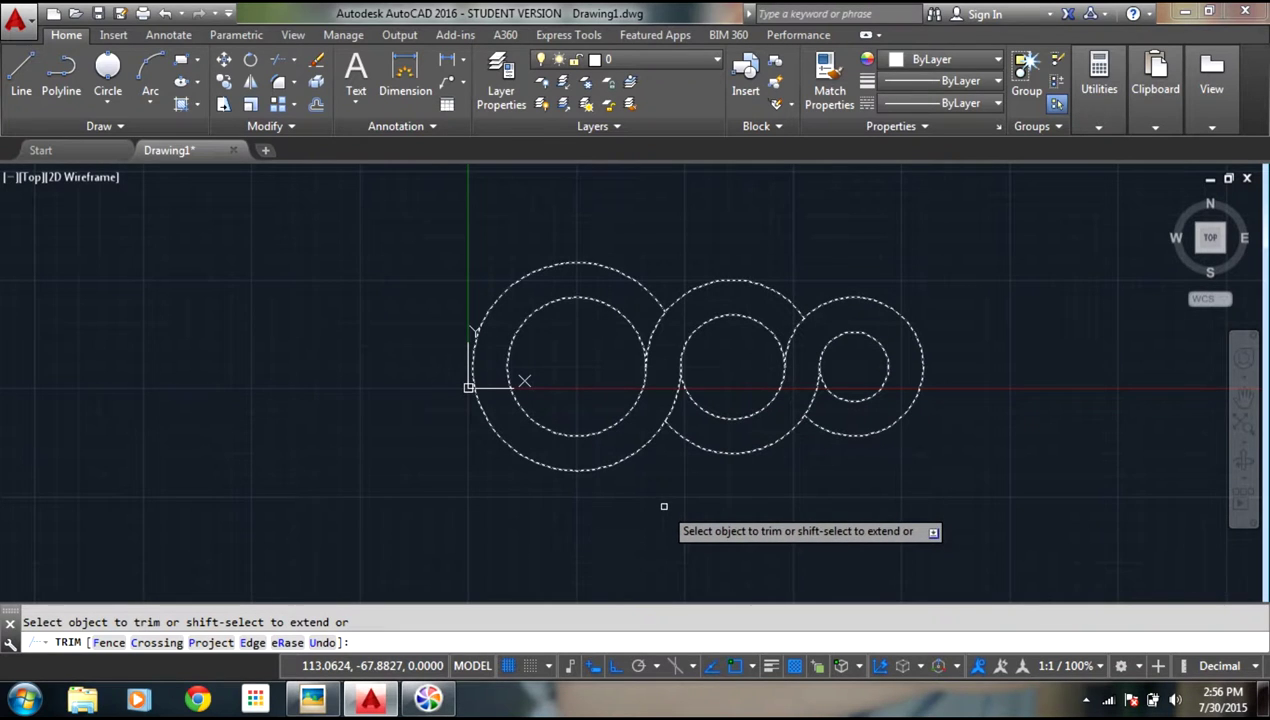
{"action": "scroll", "coordinate": [664, 508], "scroll_direction": "down", "scroll_amount": 2}
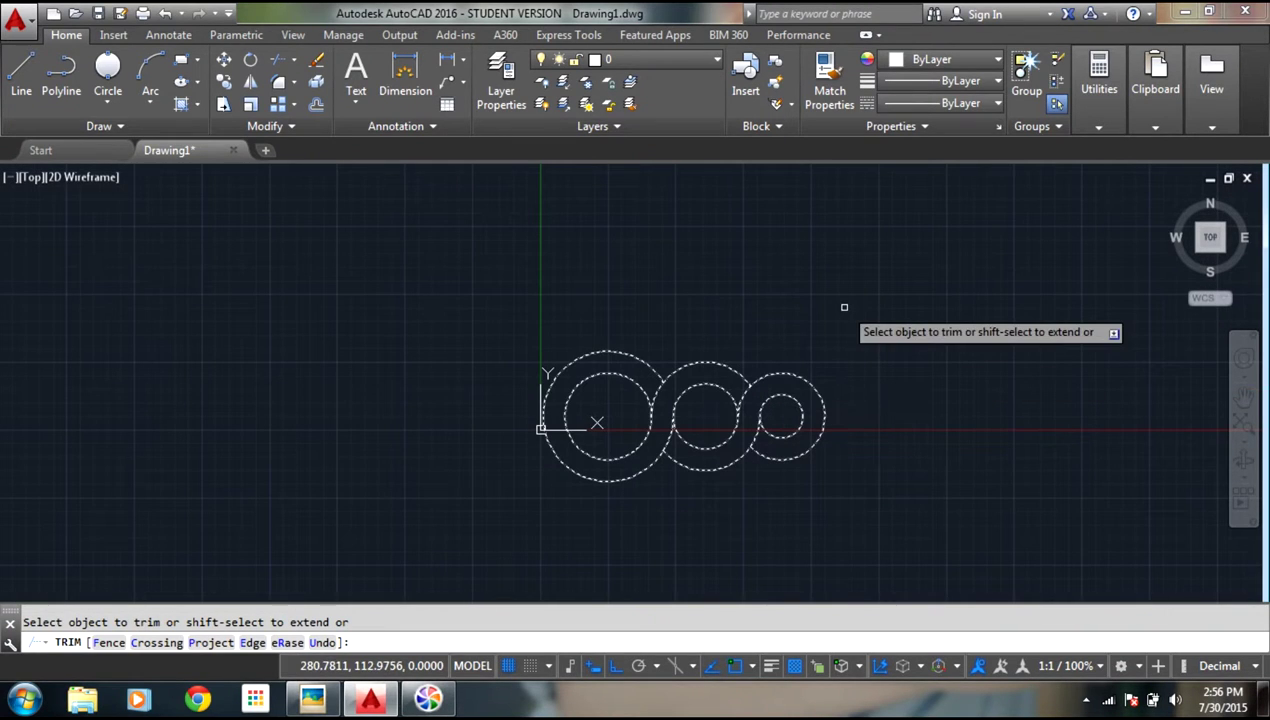
{"action": "key", "text": "Escape"}
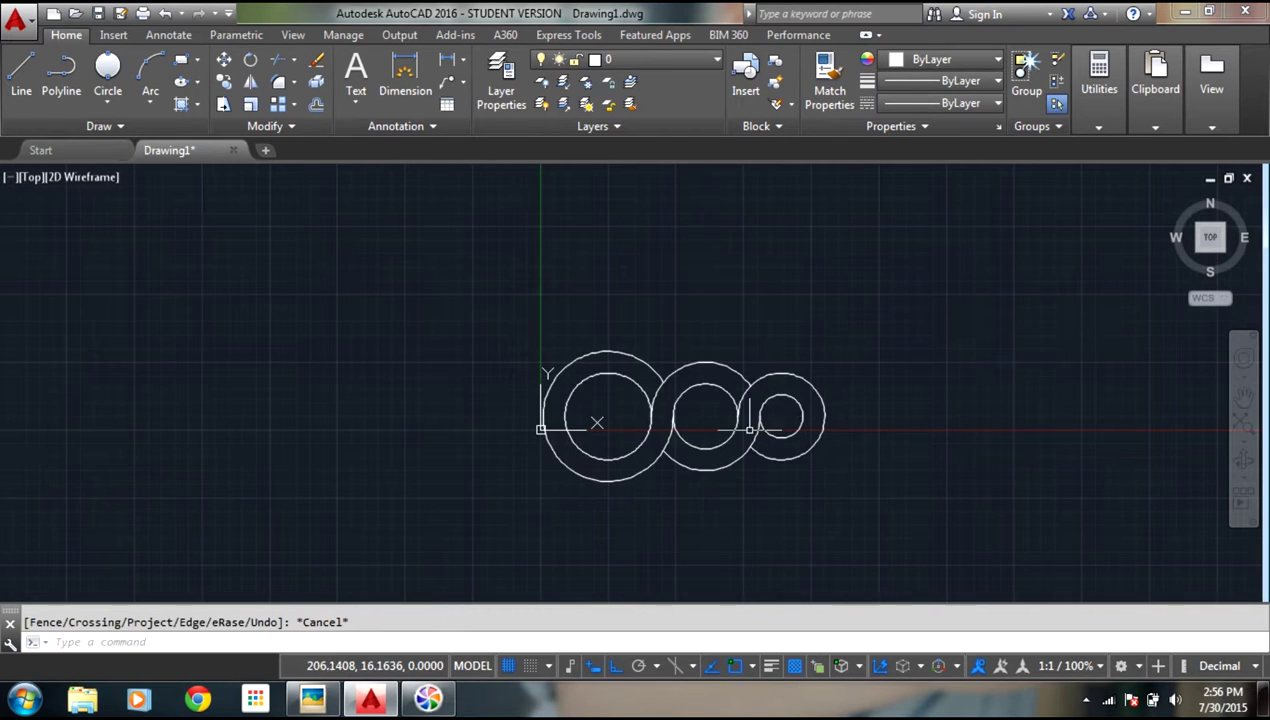
{"action": "scroll", "coordinate": [602, 535], "scroll_direction": "up", "scroll_amount": 2}
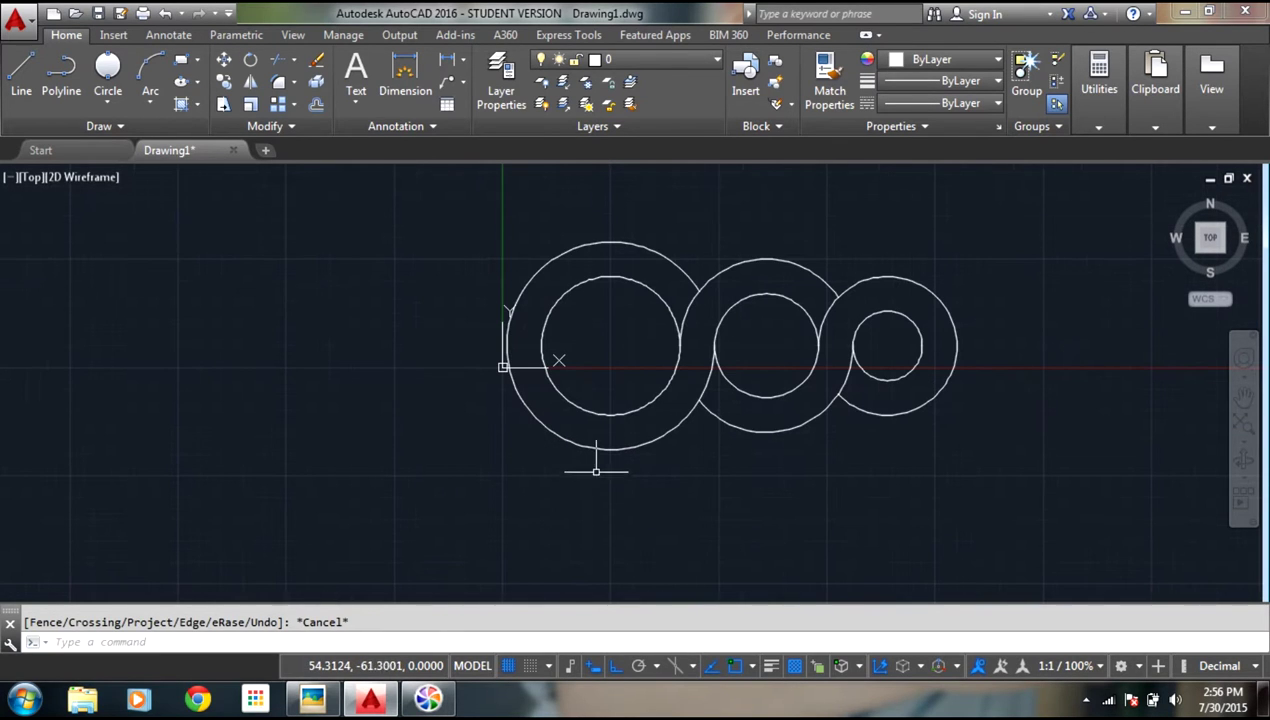